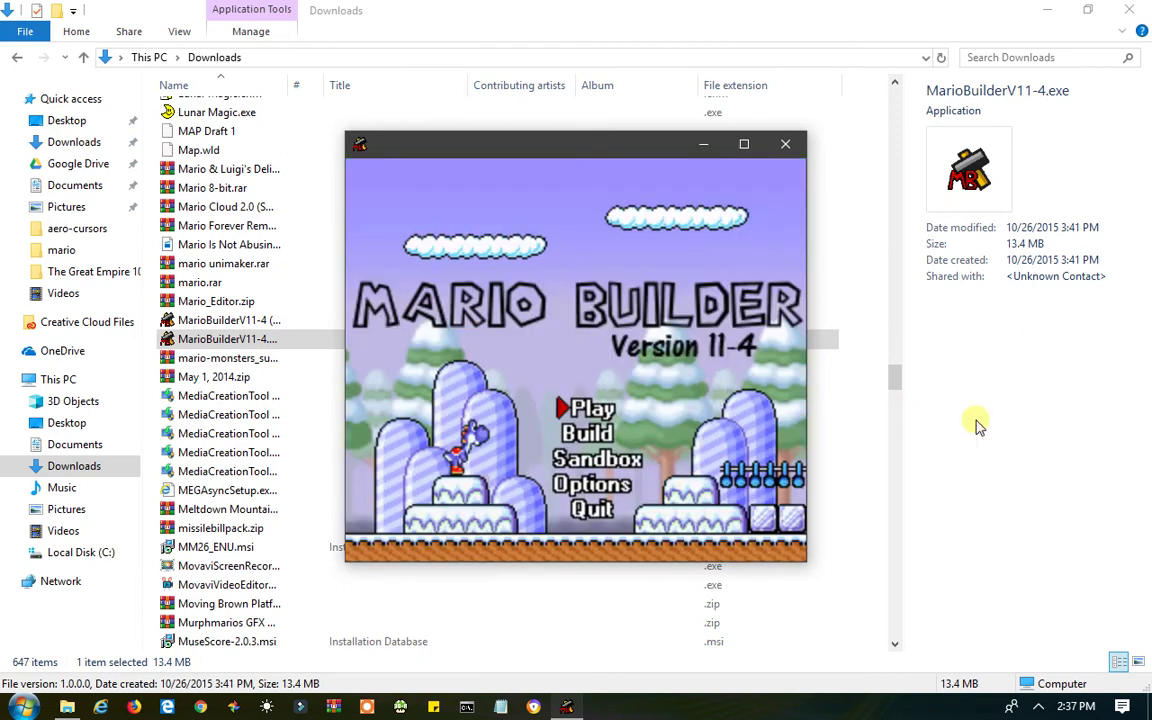
Minimize the Downloads window, then resize and reposition the Mario Builder window over the desktop.
{"action": "left_click", "coordinate": [1047, 10]}
{"action": "left_click_drag", "start_coordinate": [558, 141], "coordinate": [86, 0]}
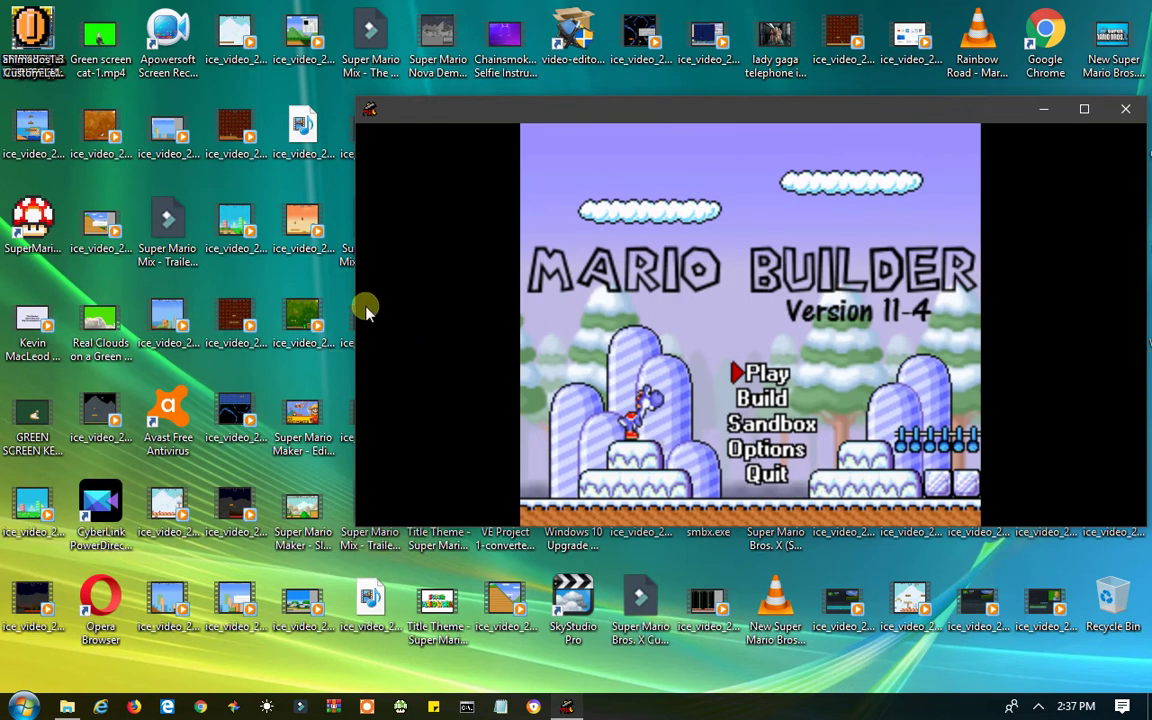
{"action": "left_click_drag", "start_coordinate": [357, 303], "coordinate": [363, 128]}
{"action": "left_click_drag", "start_coordinate": [432, 108], "coordinate": [244, 77]}
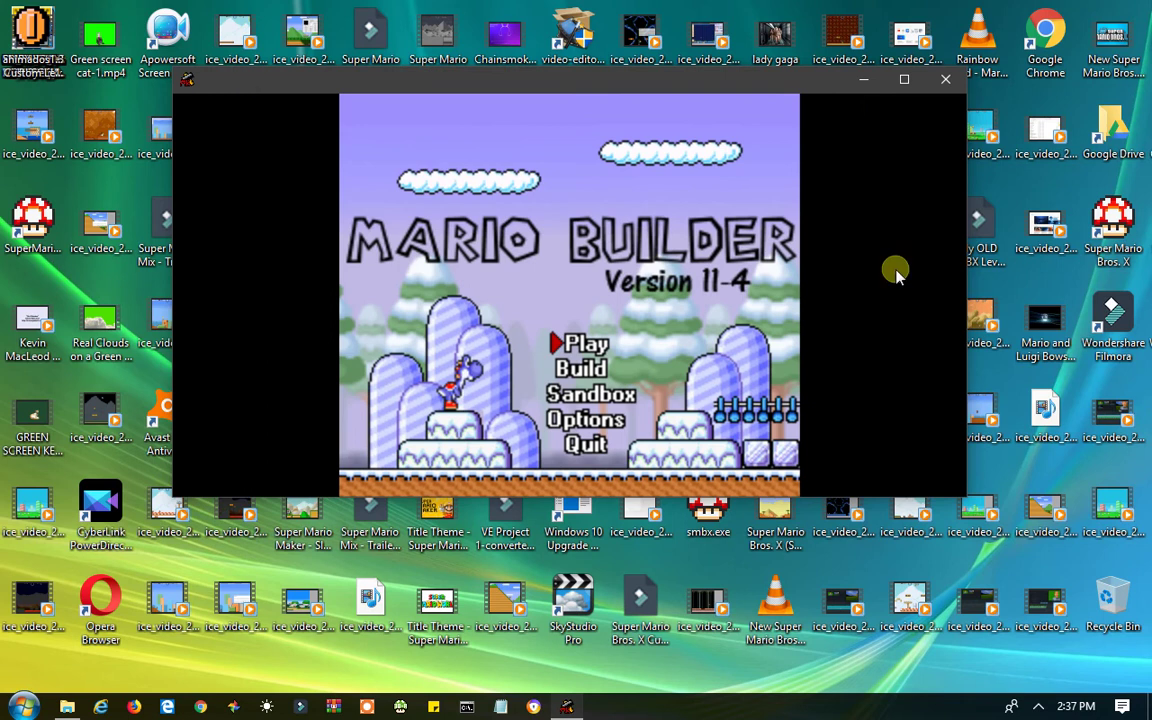
{"action": "left_click_drag", "start_coordinate": [981, 283], "coordinate": [636, 382]}
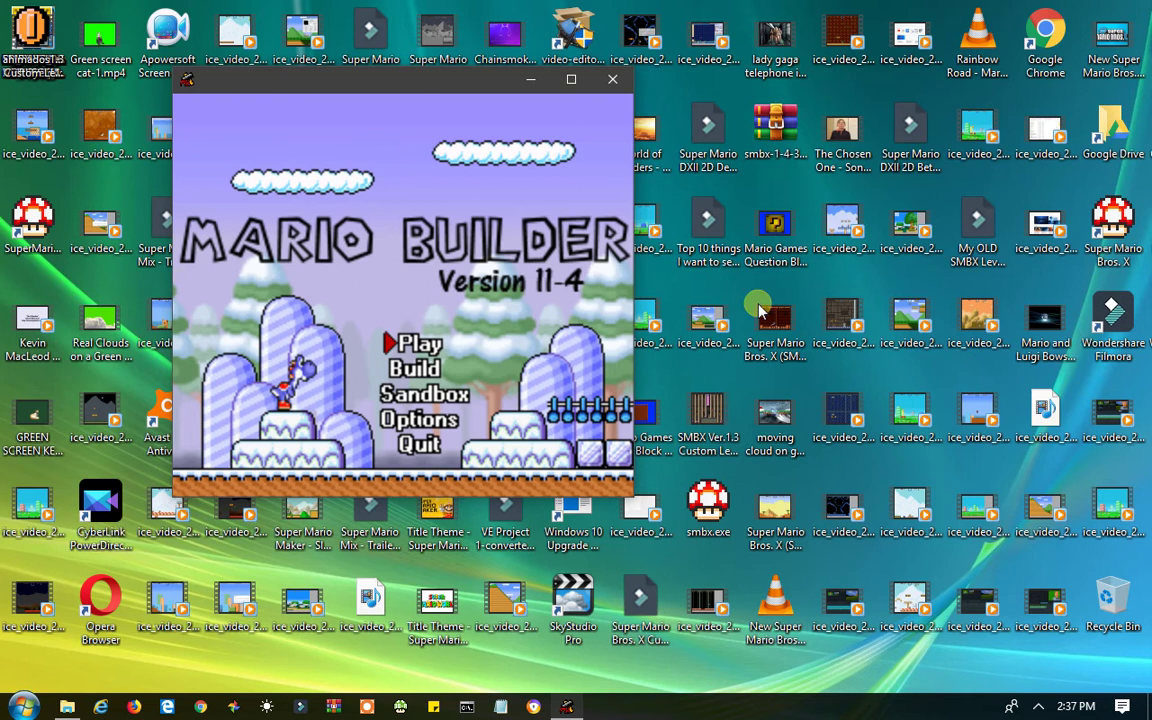
{"action": "left_click_drag", "start_coordinate": [346, 88], "coordinate": [680, 116]}
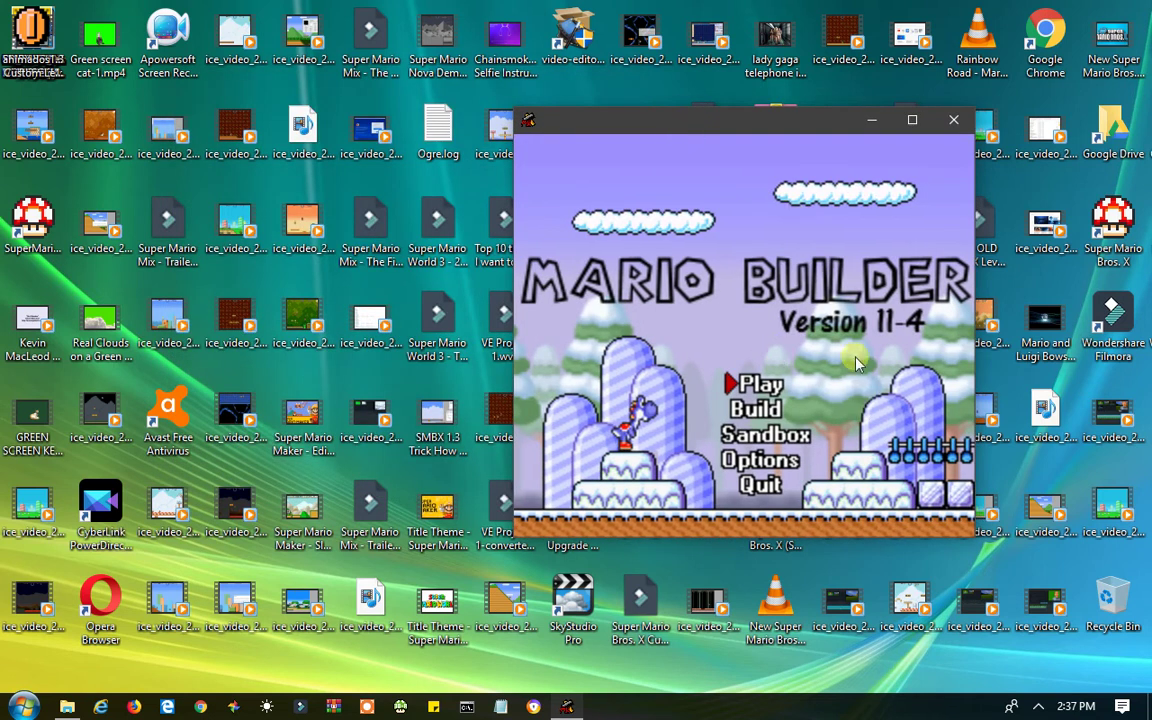
Enter Build mode and continue working on File one in slot 1.
{"action": "key", "text": "Down"}
{"action": "key", "text": "Down"}
{"action": "key", "text": "Up"}
{"action": "key", "text": "Return"}
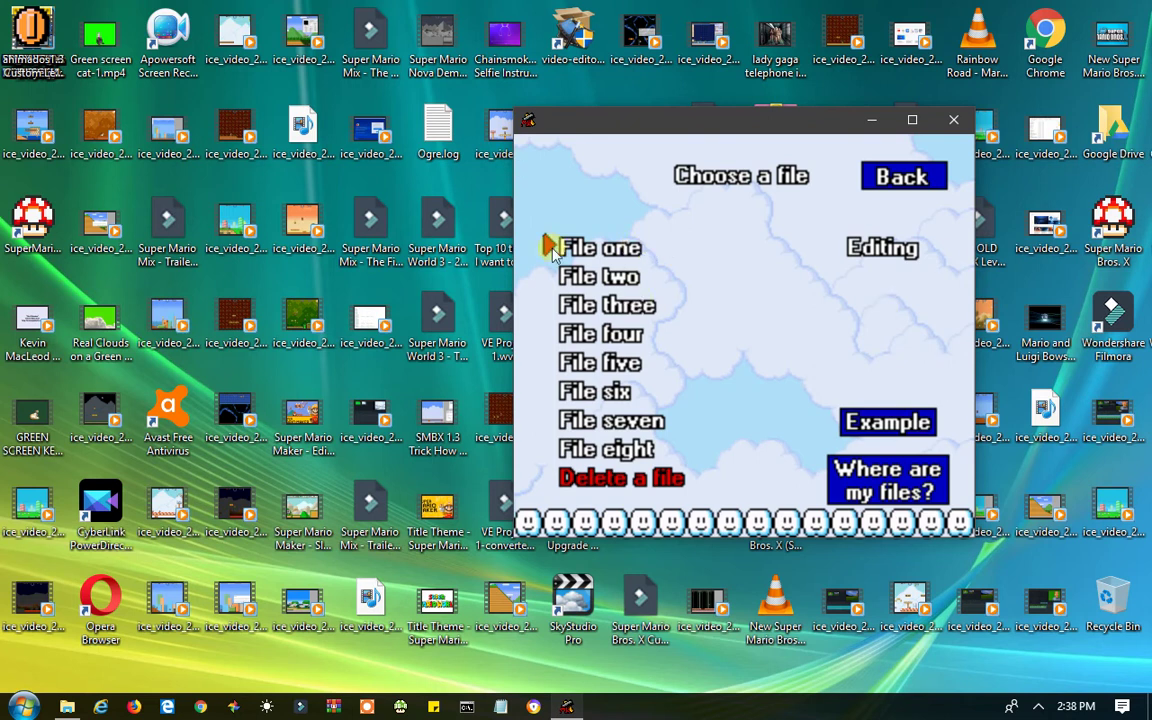
{"action": "left_click", "coordinate": [642, 232]}
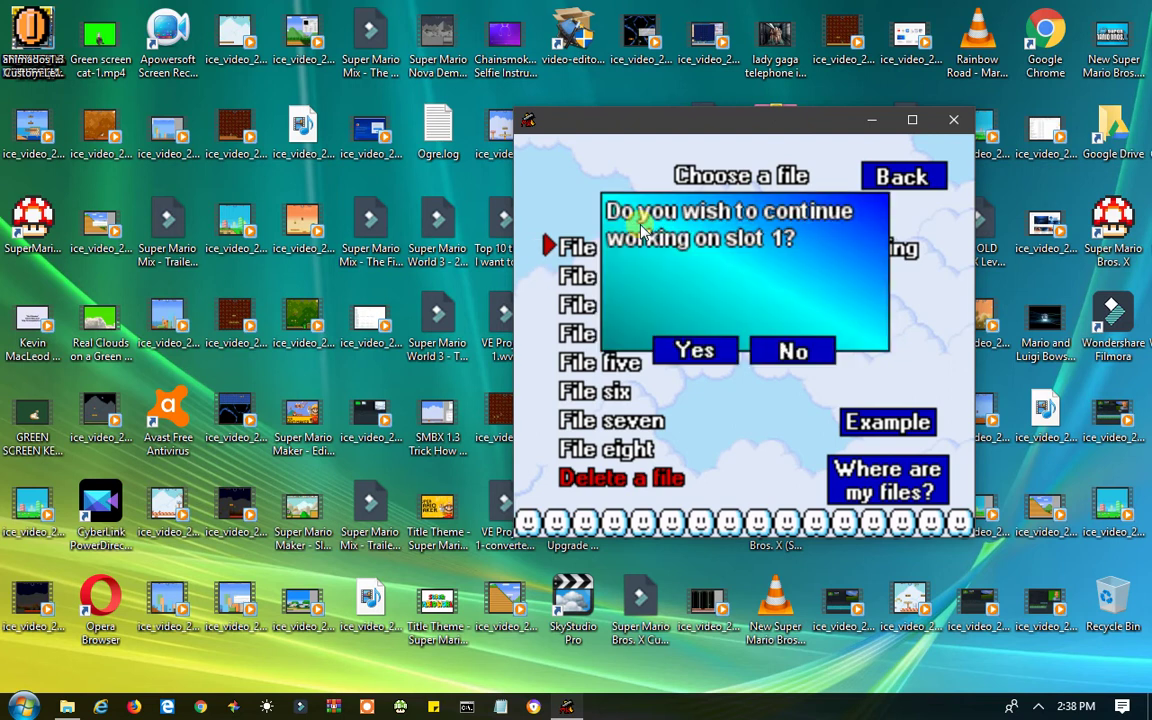
{"action": "left_click", "coordinate": [695, 350]}
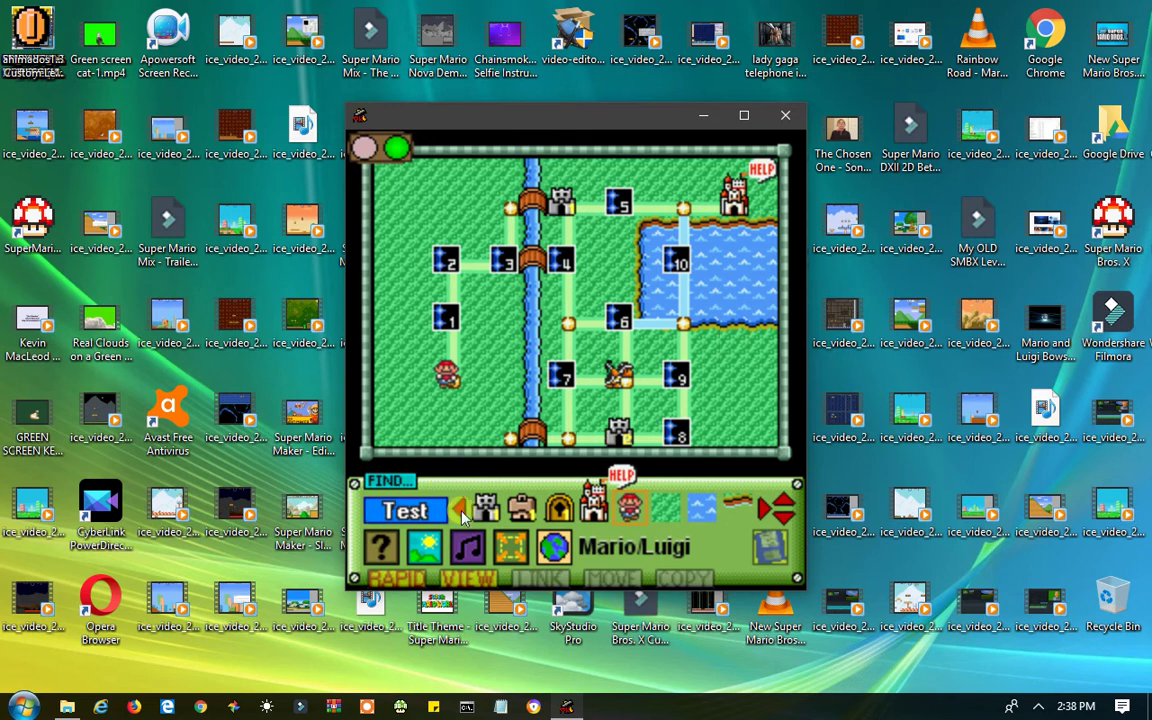
Try to test the world map, aborting the program from the error dialog.
{"action": "left_click", "coordinate": [422, 513]}
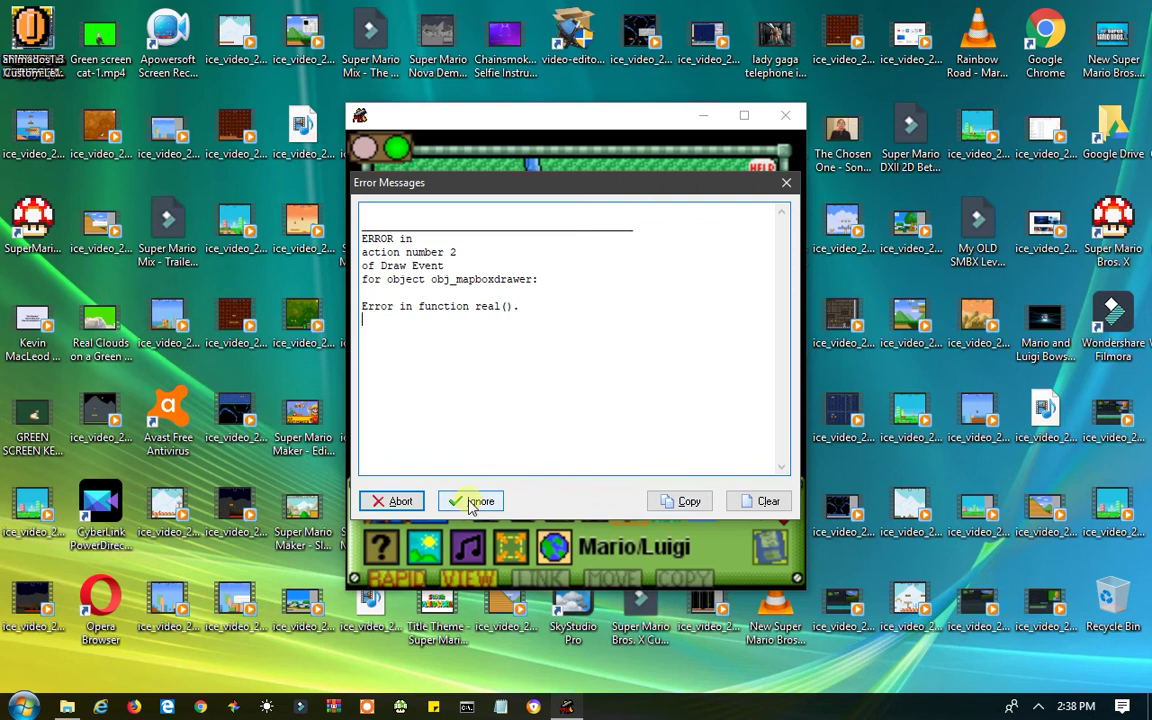
{"action": "left_click", "coordinate": [390, 501]}
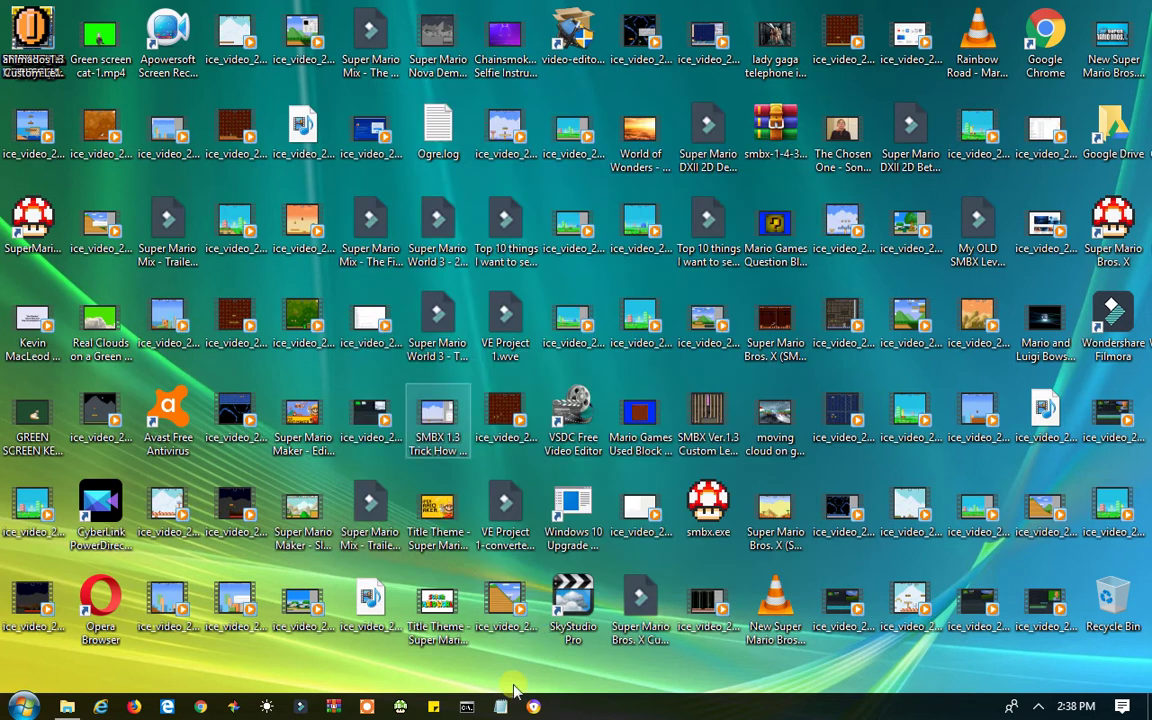
Switch to the Downloads folder in File Explorer and relaunch the selected MarioBuilderV11-4.exe.
{"action": "left_click", "coordinate": [72, 707]}
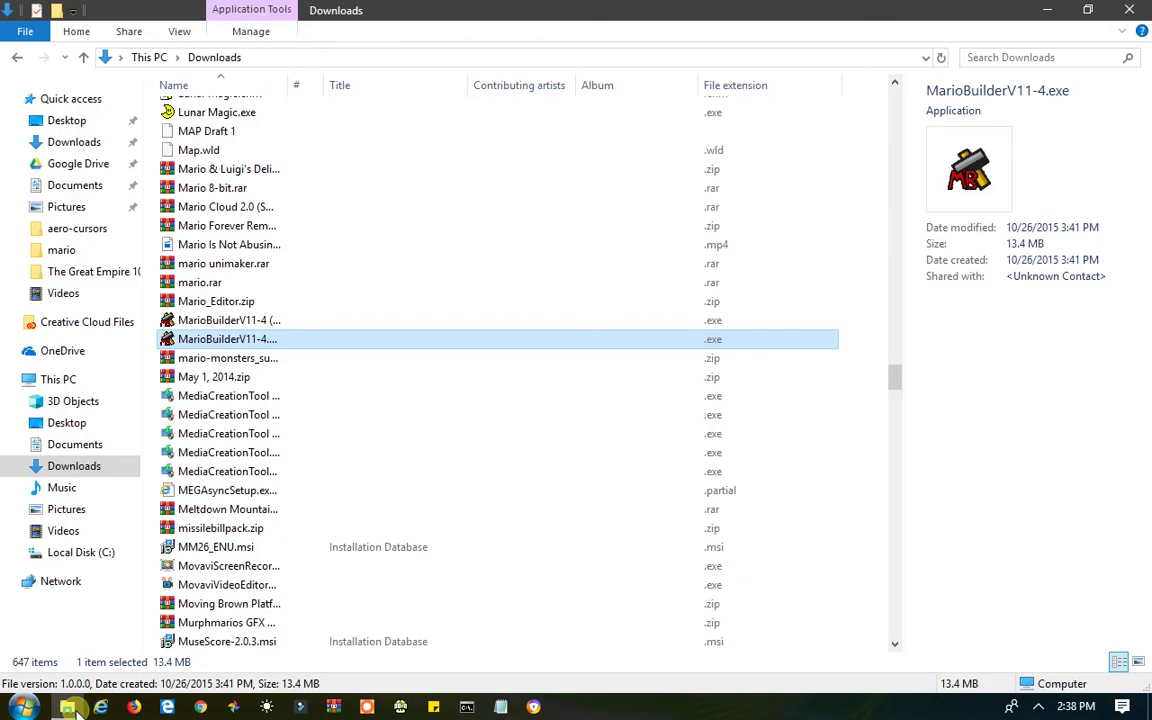
{"action": "double_click", "coordinate": [247, 341]}
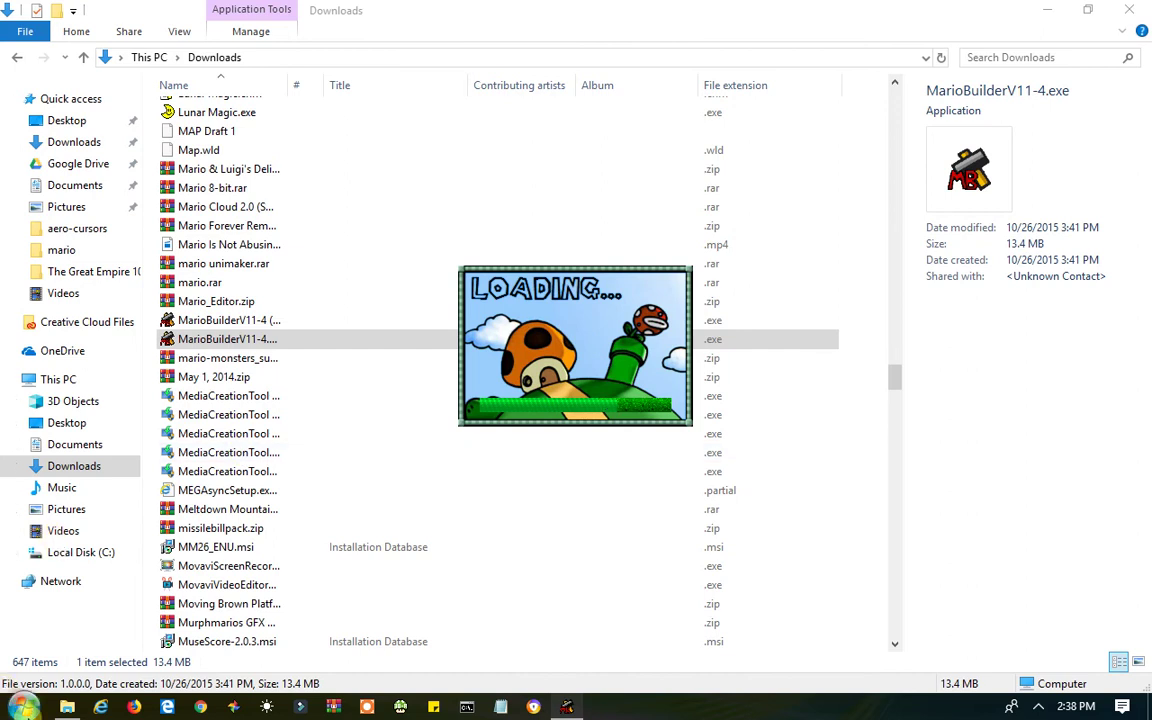
Open the standard Windows Start menu from the classic one and examine its app list and tiles.
{"action": "left_click", "coordinate": [25, 708]}
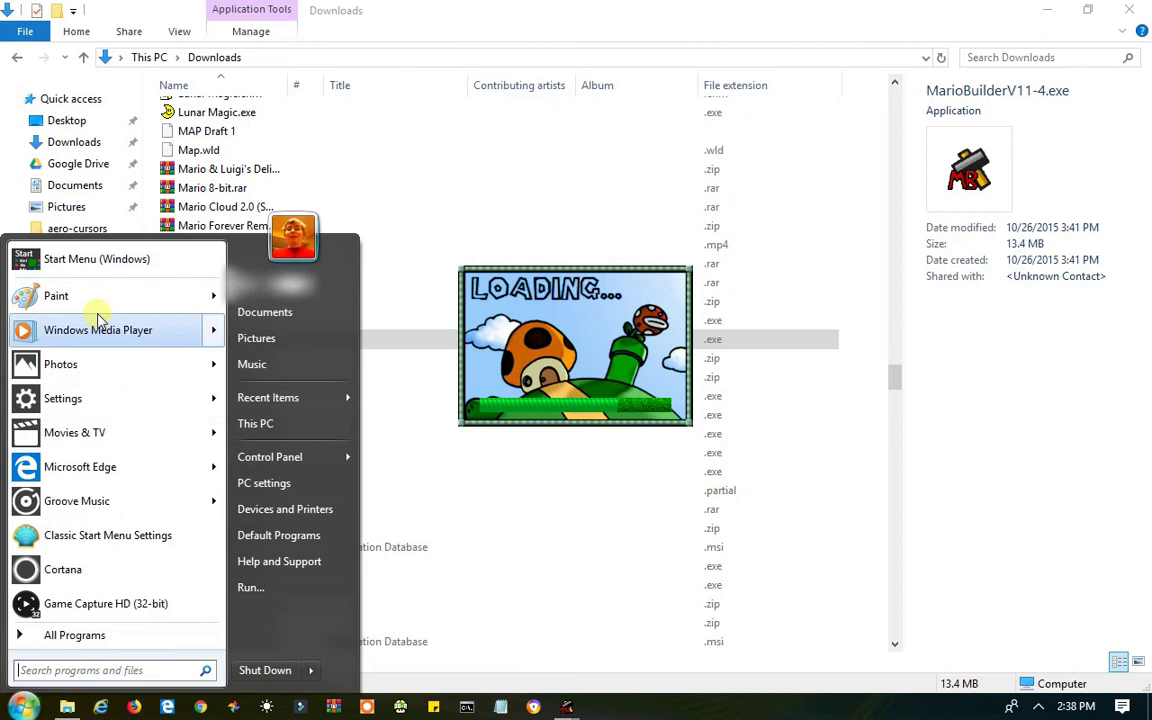
{"action": "left_click", "coordinate": [90, 262]}
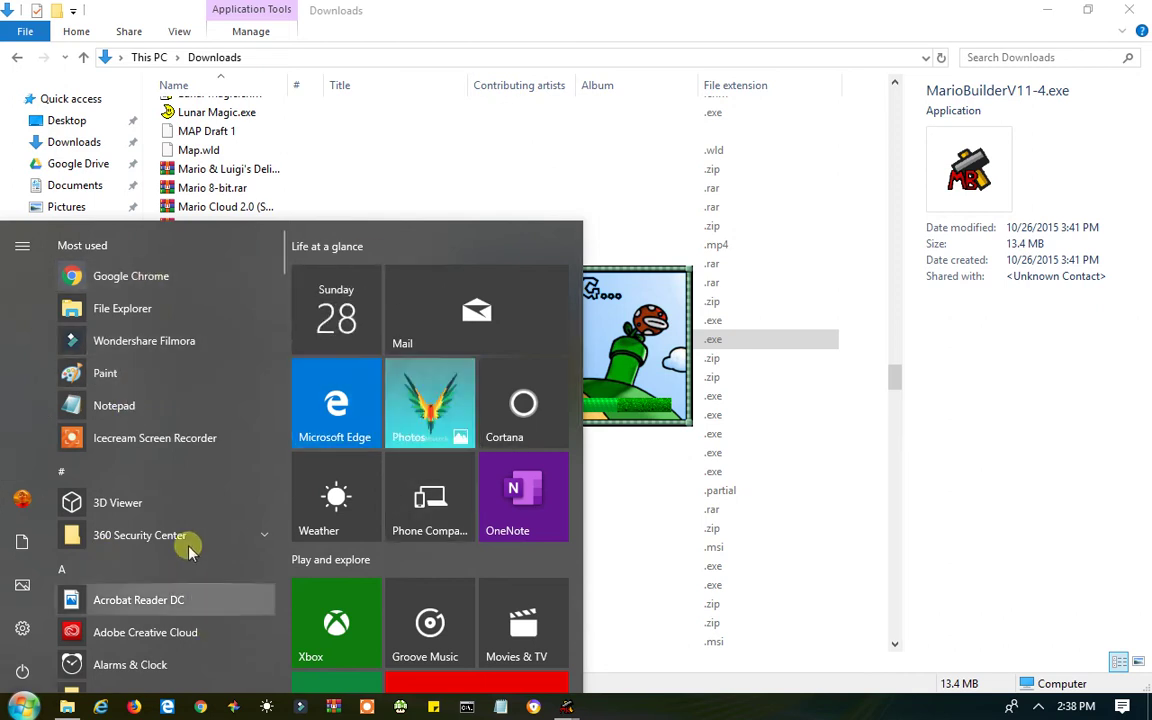
{"action": "scroll", "coordinate": [188, 550], "scroll_direction": "down", "scroll_amount": 3}
{"action": "scroll", "coordinate": [190, 575], "scroll_direction": "down", "scroll_amount": 3}
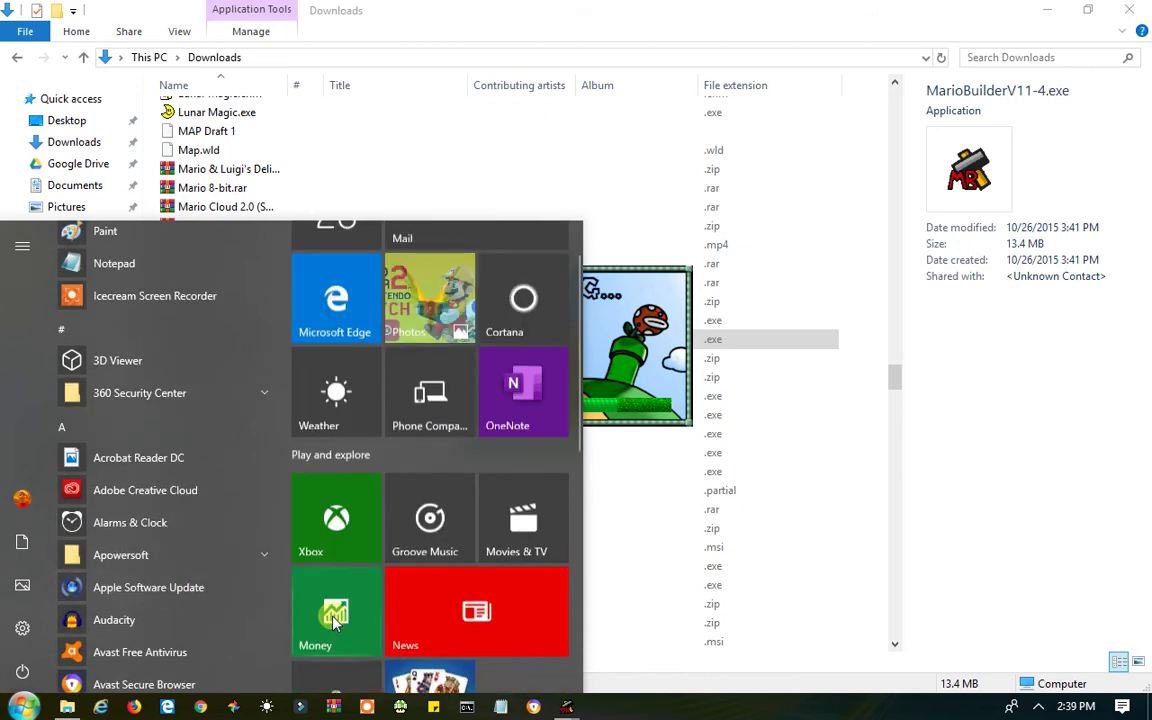
{"action": "scroll", "coordinate": [182, 570], "scroll_direction": "up", "scroll_amount": 5}
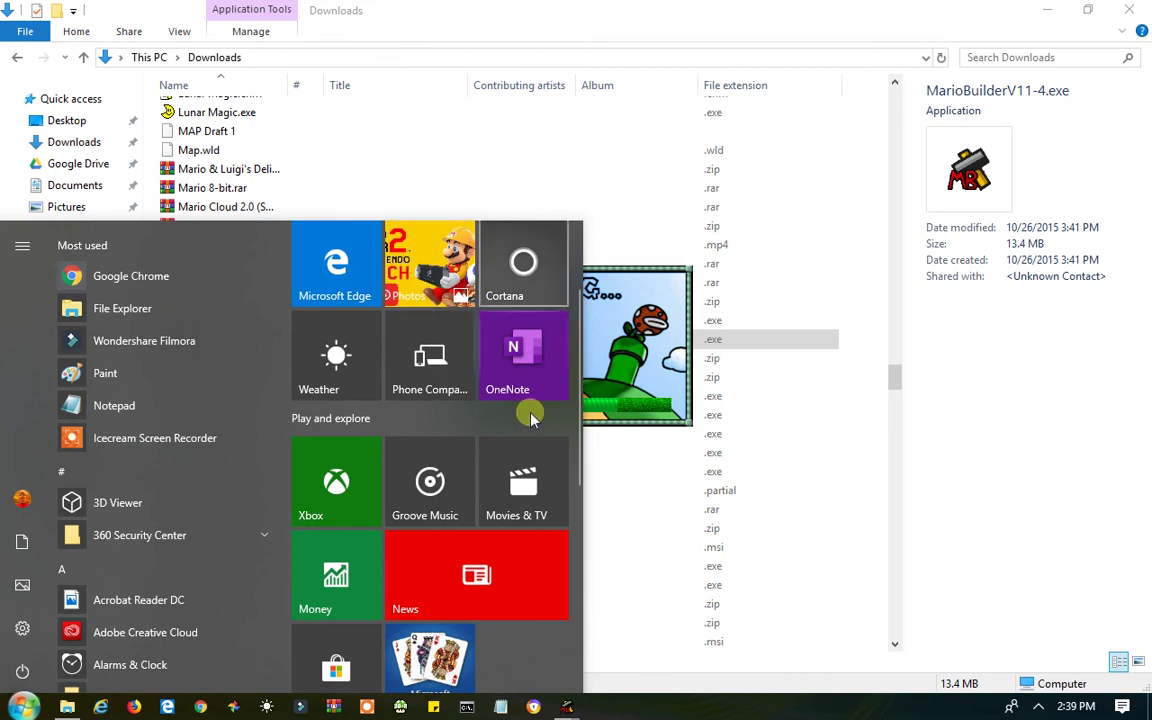
{"action": "scroll", "coordinate": [437, 509], "scroll_direction": "down", "scroll_amount": 3}
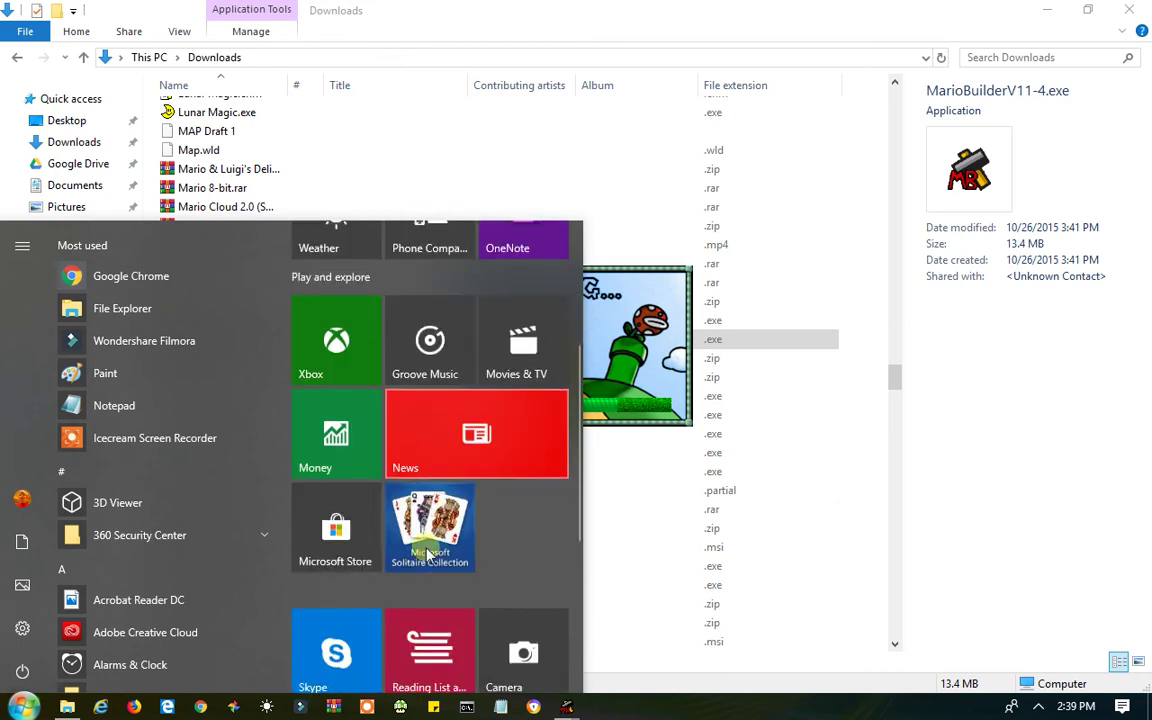
{"action": "scroll", "coordinate": [432, 588], "scroll_direction": "up", "scroll_amount": 2}
{"action": "scroll", "coordinate": [420, 500], "scroll_direction": "up", "scroll_amount": 3}
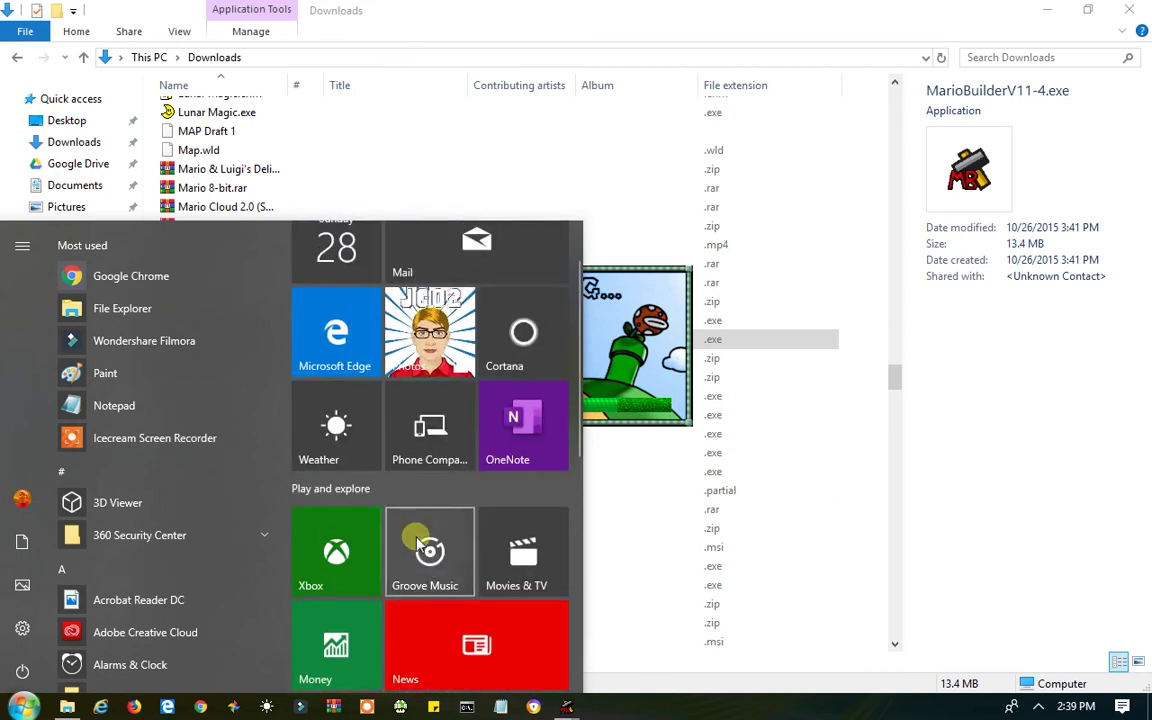
{"action": "scroll", "coordinate": [411, 540], "scroll_direction": "down", "scroll_amount": 3}
{"action": "scroll", "coordinate": [412, 566], "scroll_direction": "down", "scroll_amount": 5}
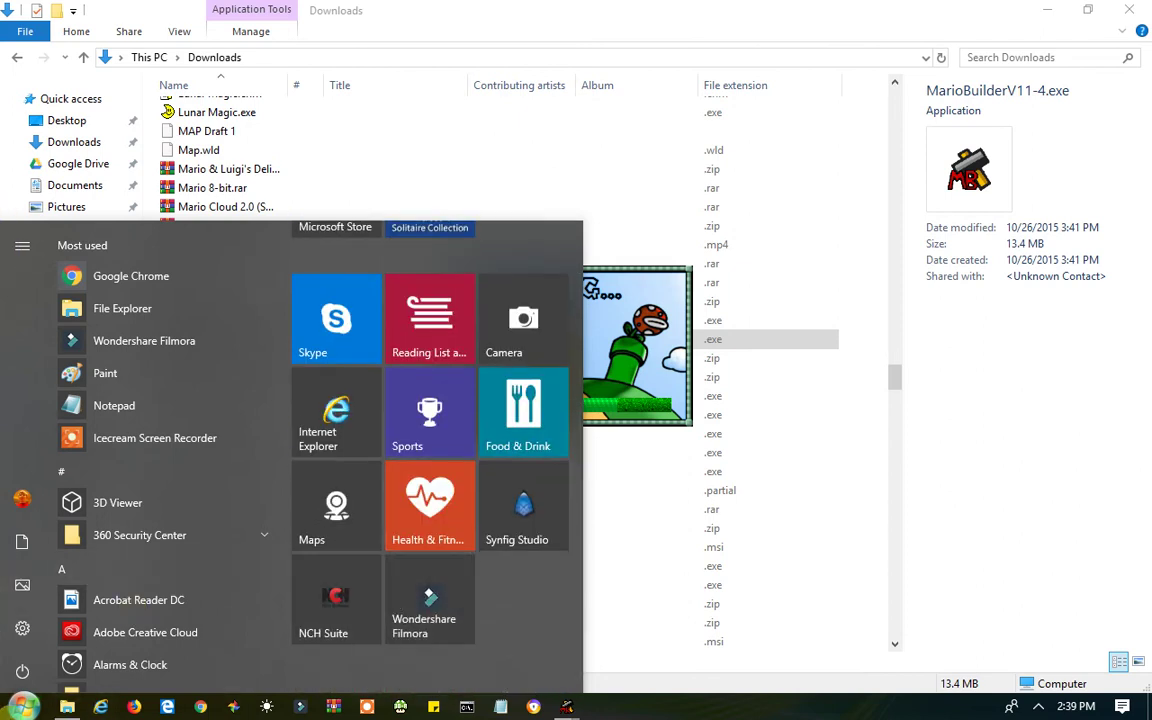
{"action": "left_click", "coordinate": [18, 708]}
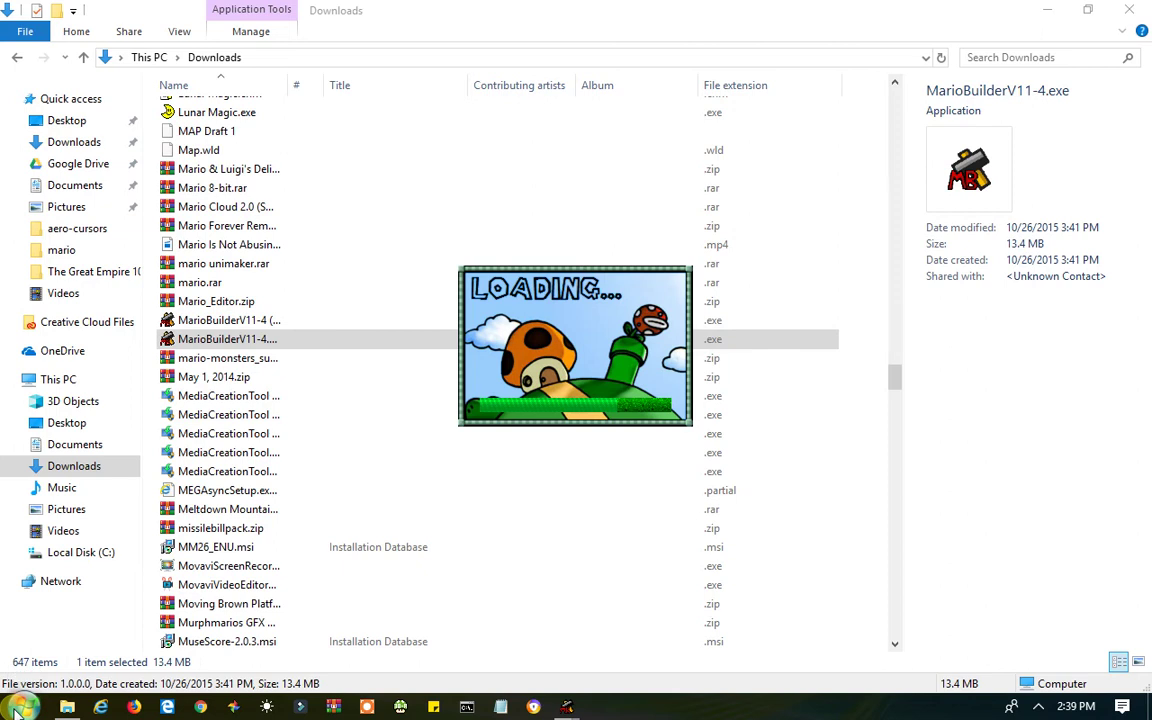
Open Windows Settings maximized and go to the Taskbar page under Personalization.
{"action": "left_click", "coordinate": [18, 710]}
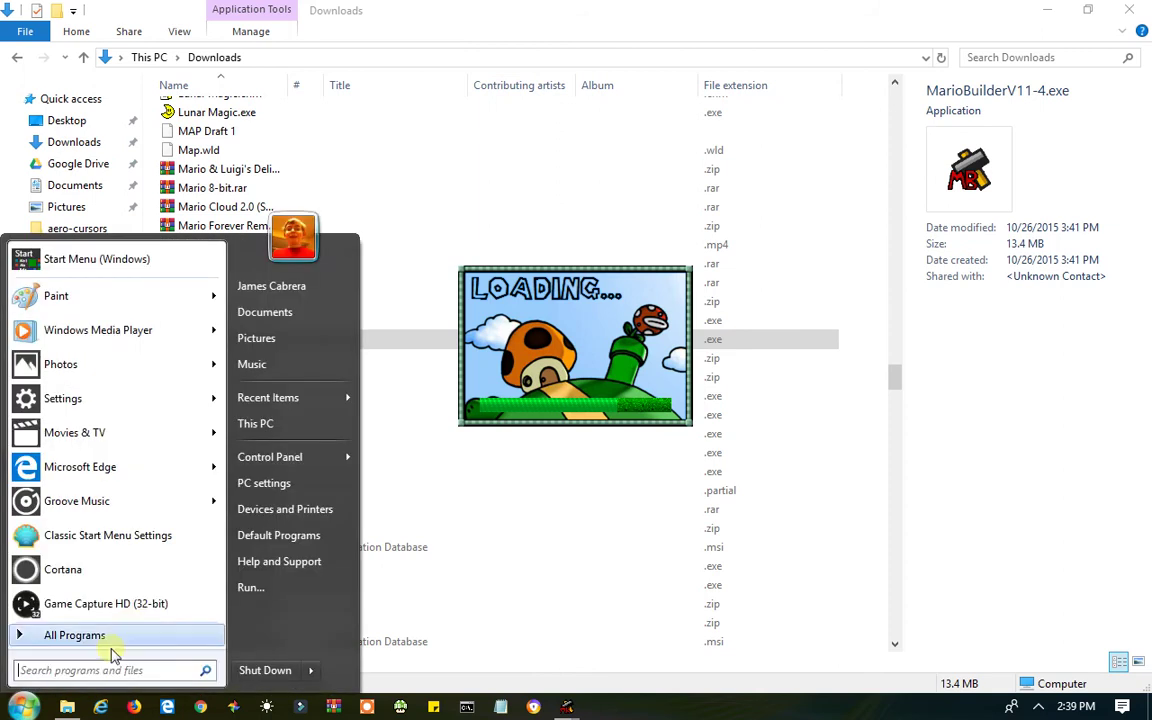
{"action": "left_click", "coordinate": [159, 400]}
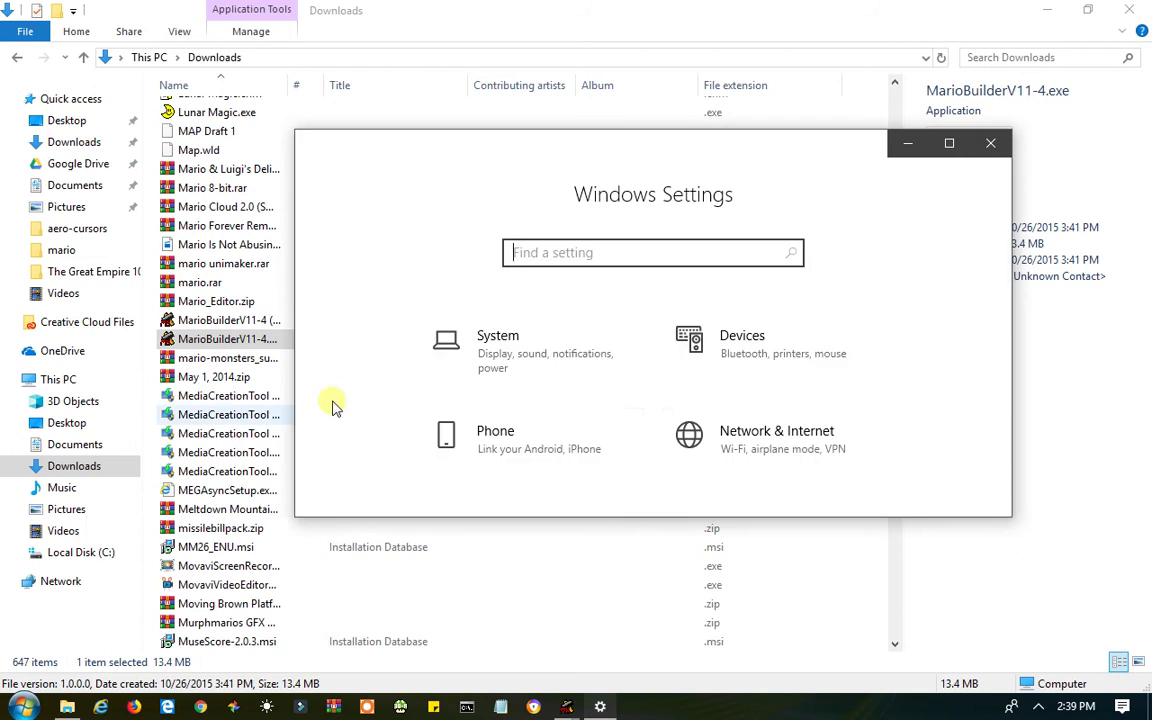
{"action": "left_click", "coordinate": [949, 143]}
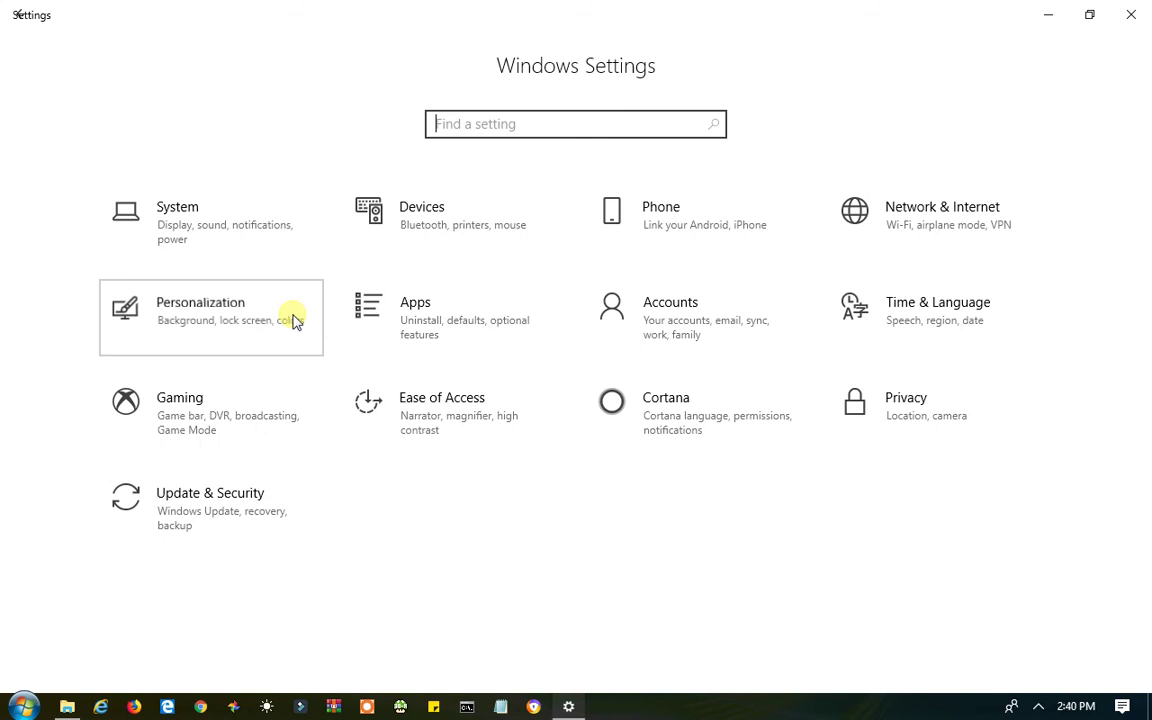
{"action": "left_click", "coordinate": [155, 318]}
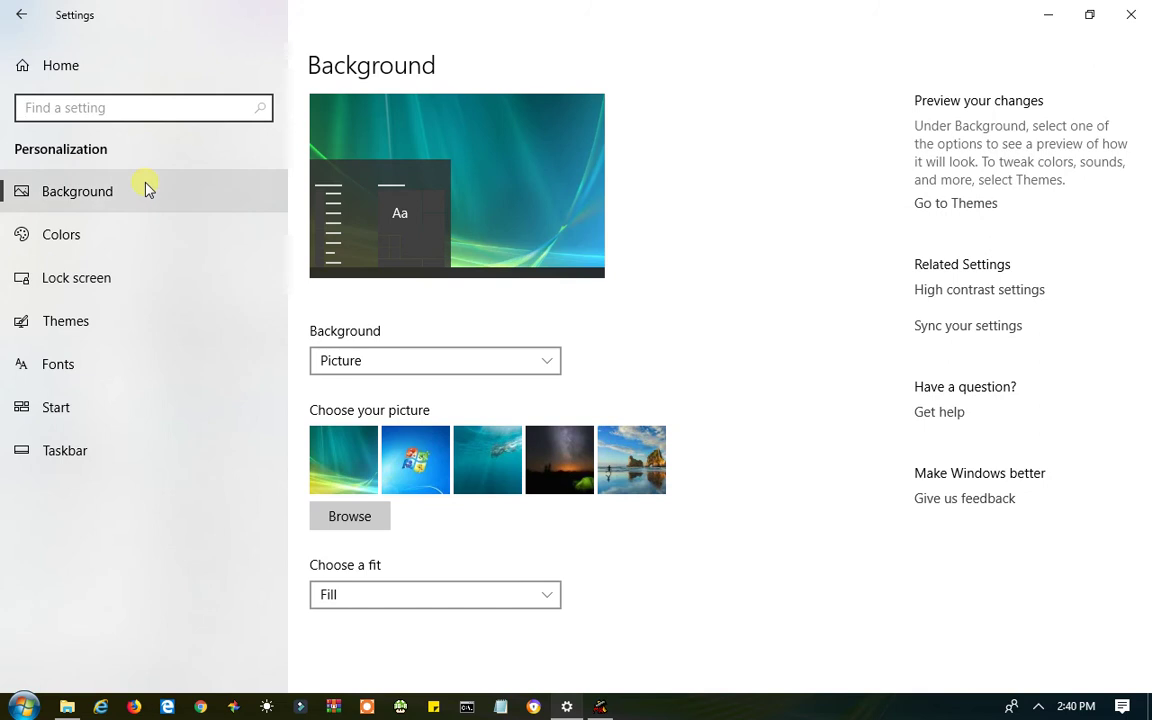
{"action": "left_click", "coordinate": [128, 470]}
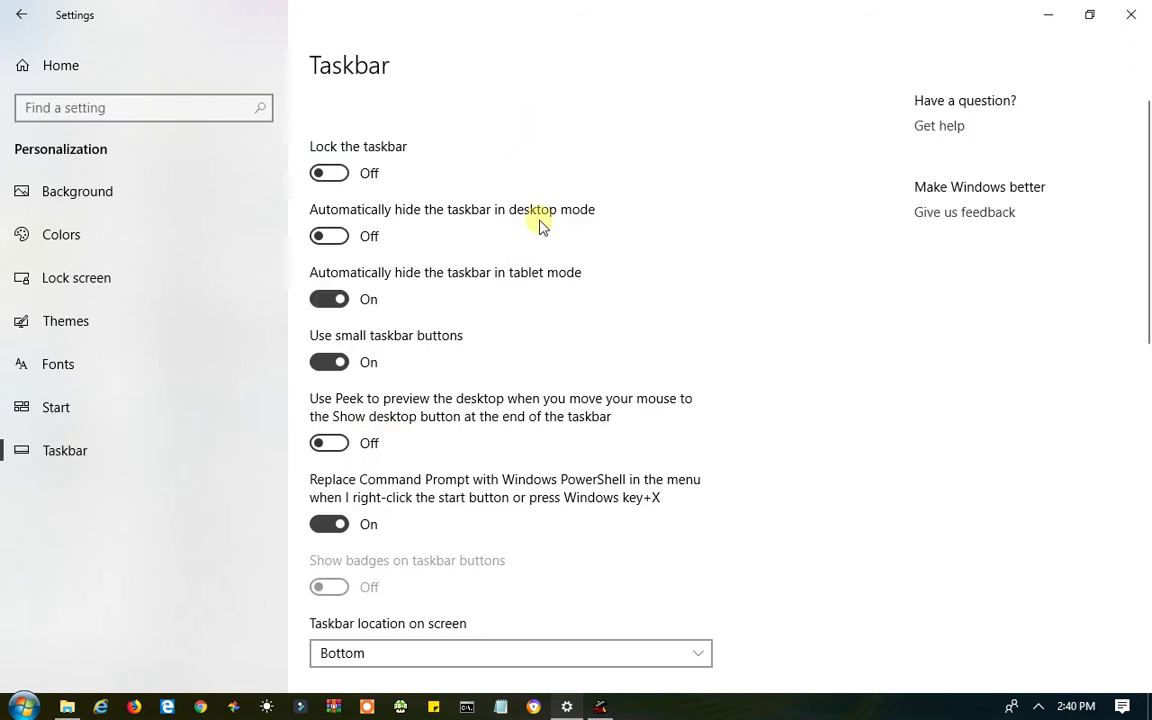
Switch the Peek desktop preview option on and back off.
{"action": "scroll", "coordinate": [557, 316], "scroll_direction": "down", "scroll_amount": 2}
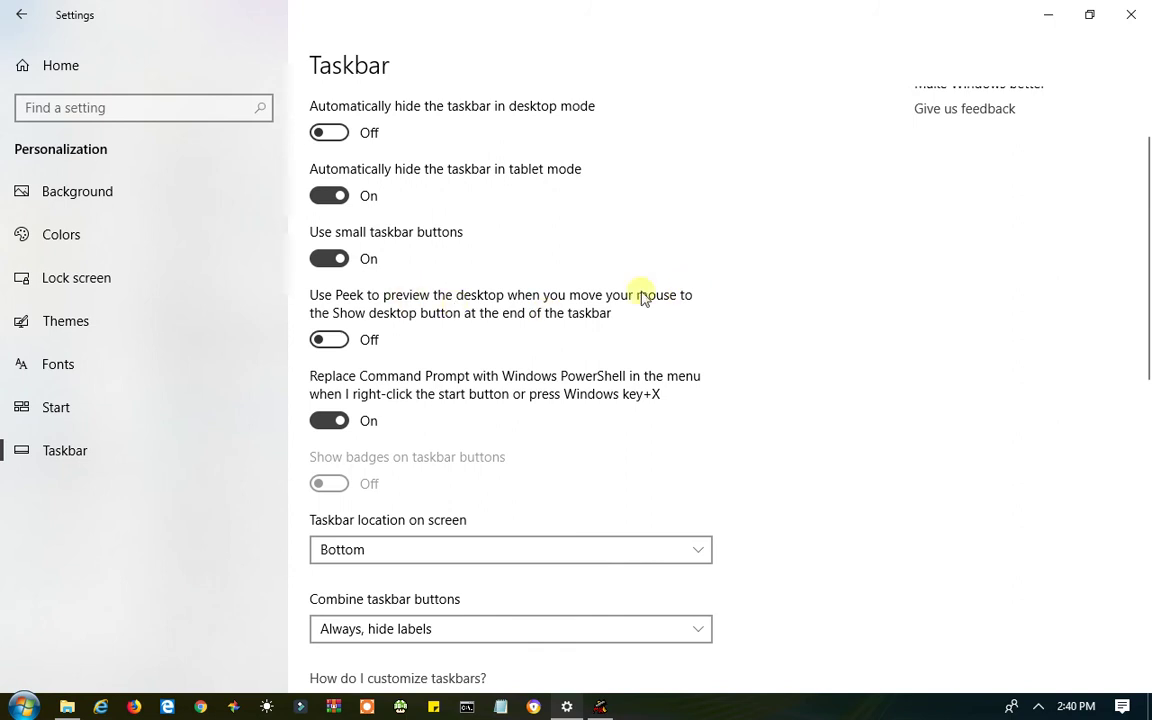
{"action": "left_click", "coordinate": [329, 340]}
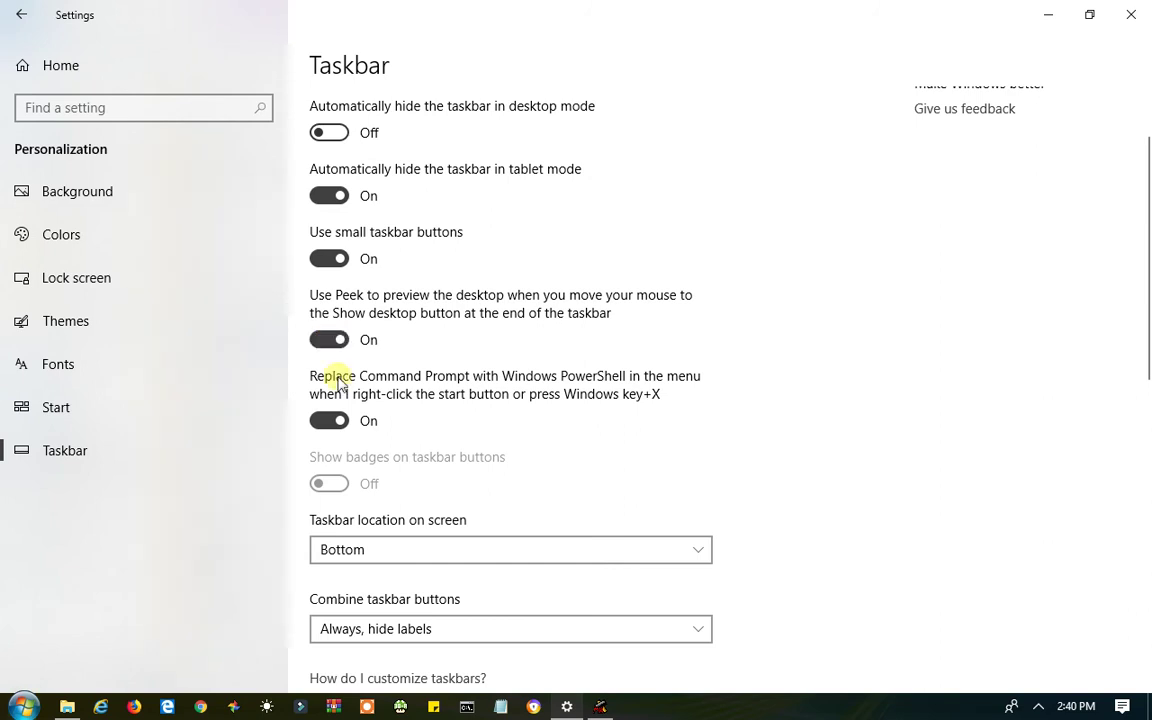
{"action": "left_click", "coordinate": [332, 346]}
Examine the remaining Taskbar settings, including the notification area, multiple displays and People sections, and close Settings.
{"action": "scroll", "coordinate": [761, 483], "scroll_direction": "down", "scroll_amount": 3}
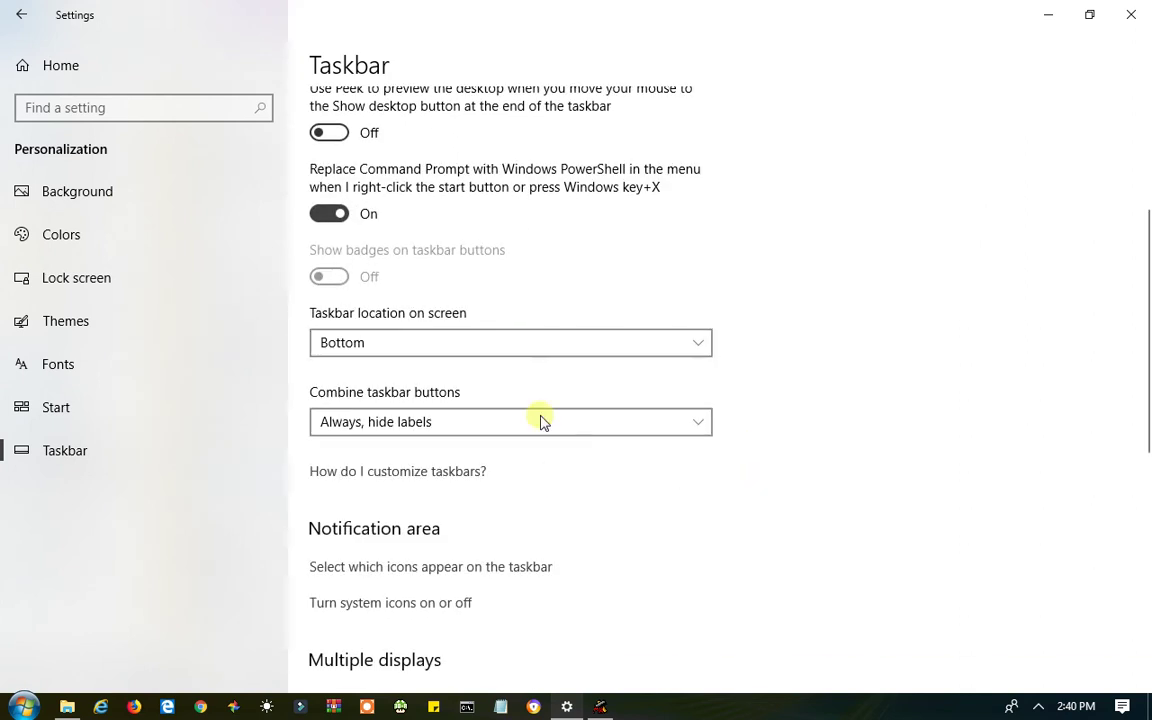
{"action": "scroll", "coordinate": [538, 420], "scroll_direction": "down", "scroll_amount": 2}
{"action": "scroll", "coordinate": [488, 381], "scroll_direction": "down", "scroll_amount": 2}
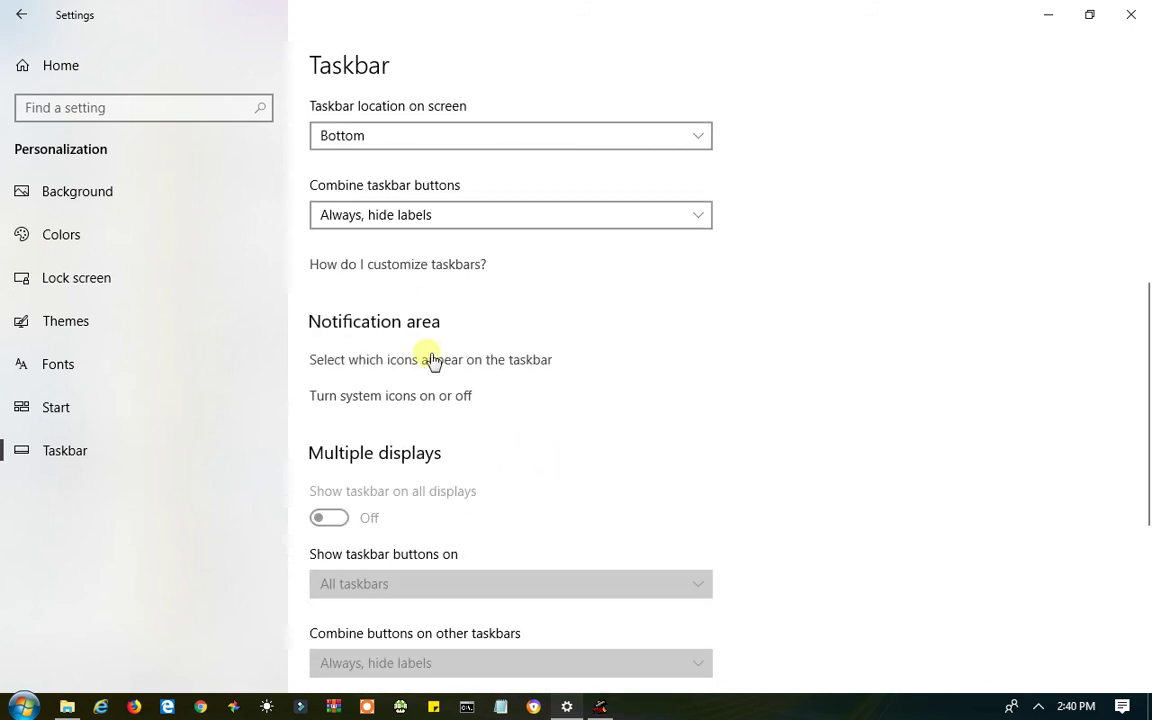
{"action": "scroll", "coordinate": [437, 362], "scroll_direction": "down", "scroll_amount": 8}
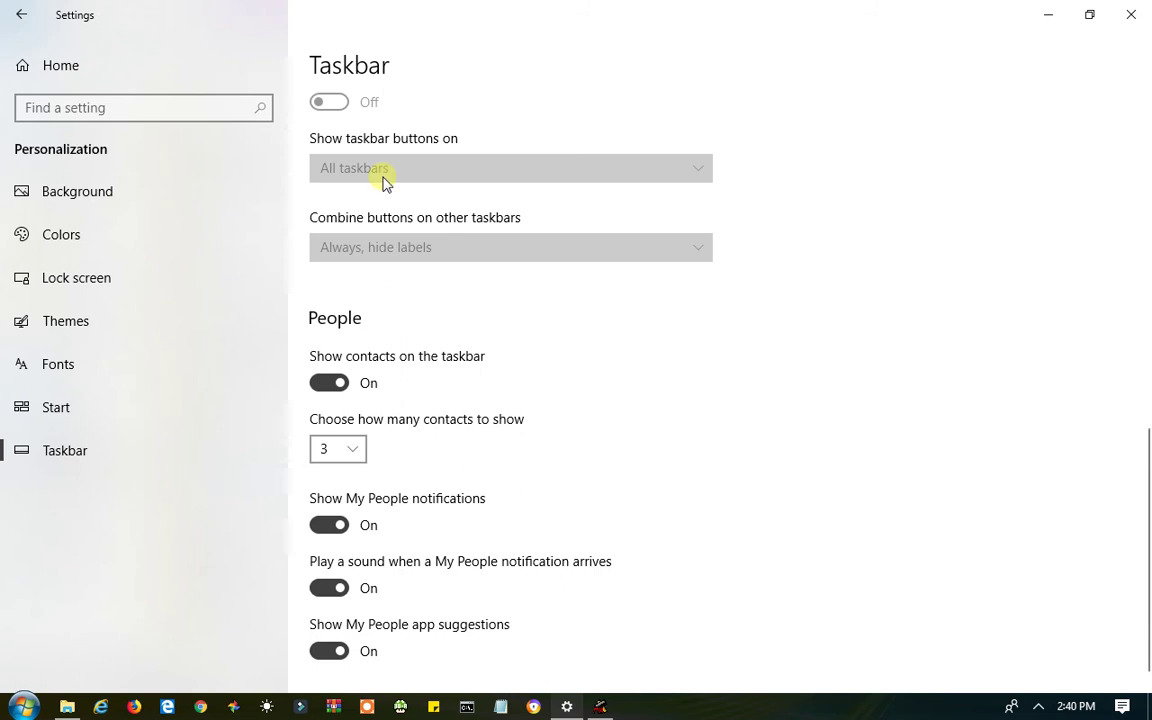
{"action": "scroll", "coordinate": [383, 180], "scroll_direction": "up", "scroll_amount": 2}
{"action": "scroll", "coordinate": [447, 295], "scroll_direction": "up", "scroll_amount": 2}
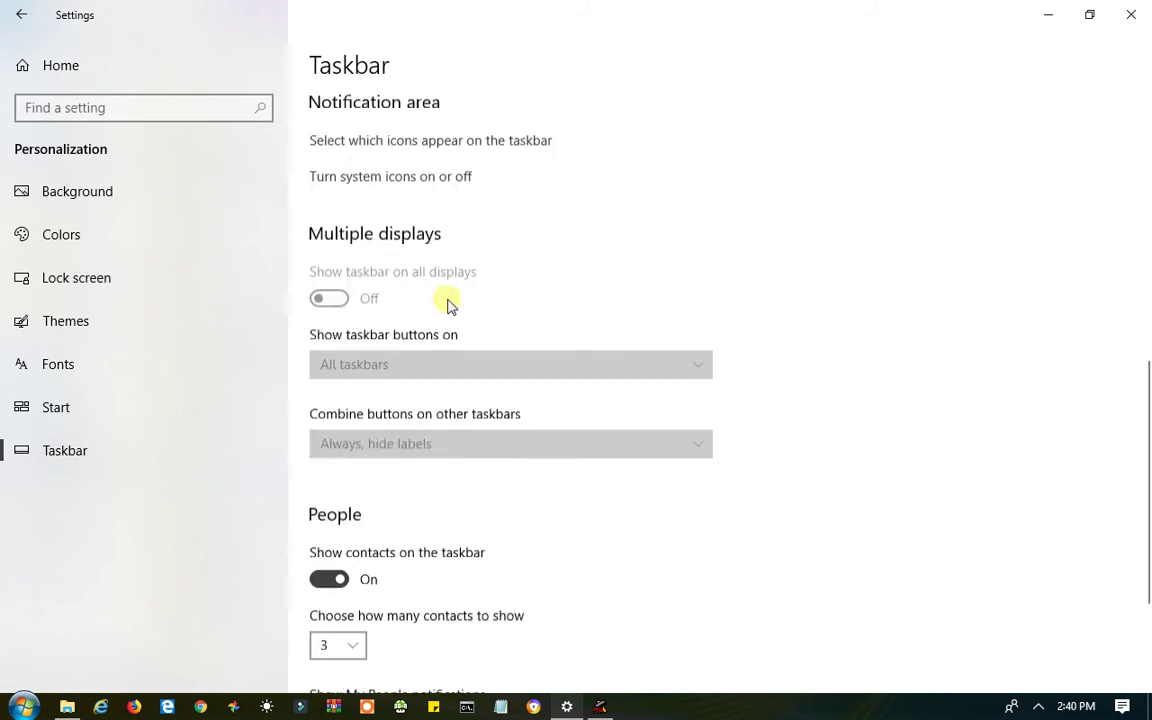
{"action": "scroll", "coordinate": [428, 360], "scroll_direction": "down", "scroll_amount": 4}
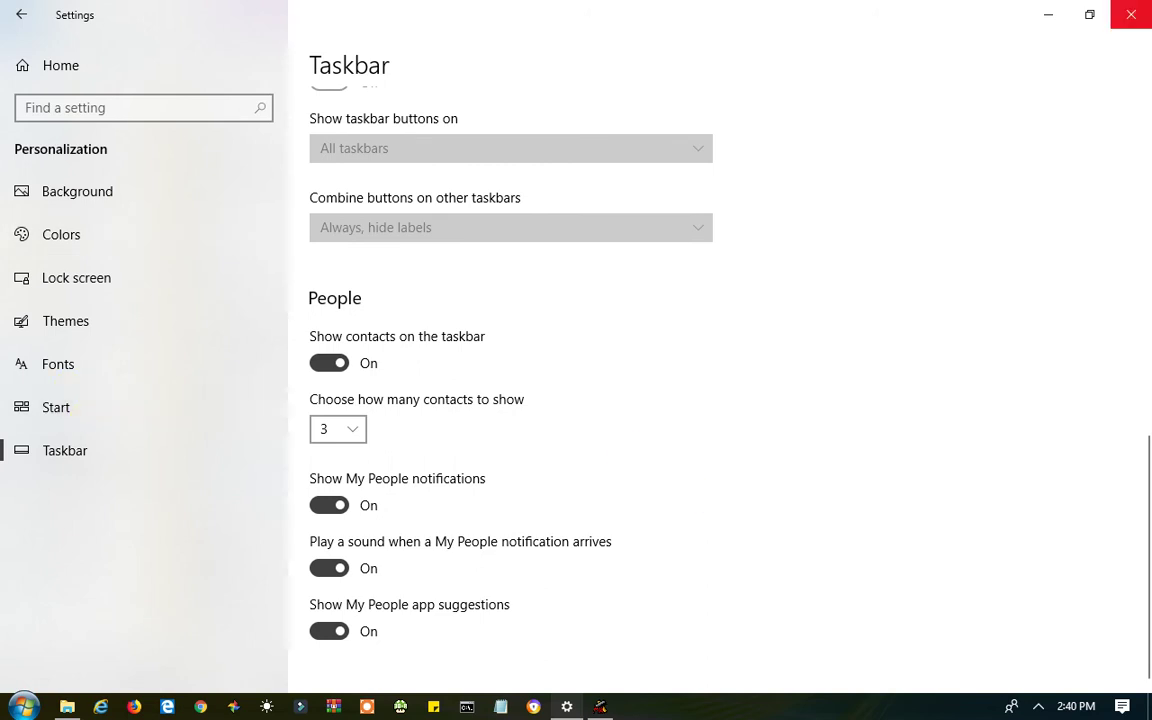
{"action": "left_click", "coordinate": [1131, 14]}
Show the desktop and restore the open windows using the taskbar's options.
{"action": "right_click", "coordinate": [708, 706]}
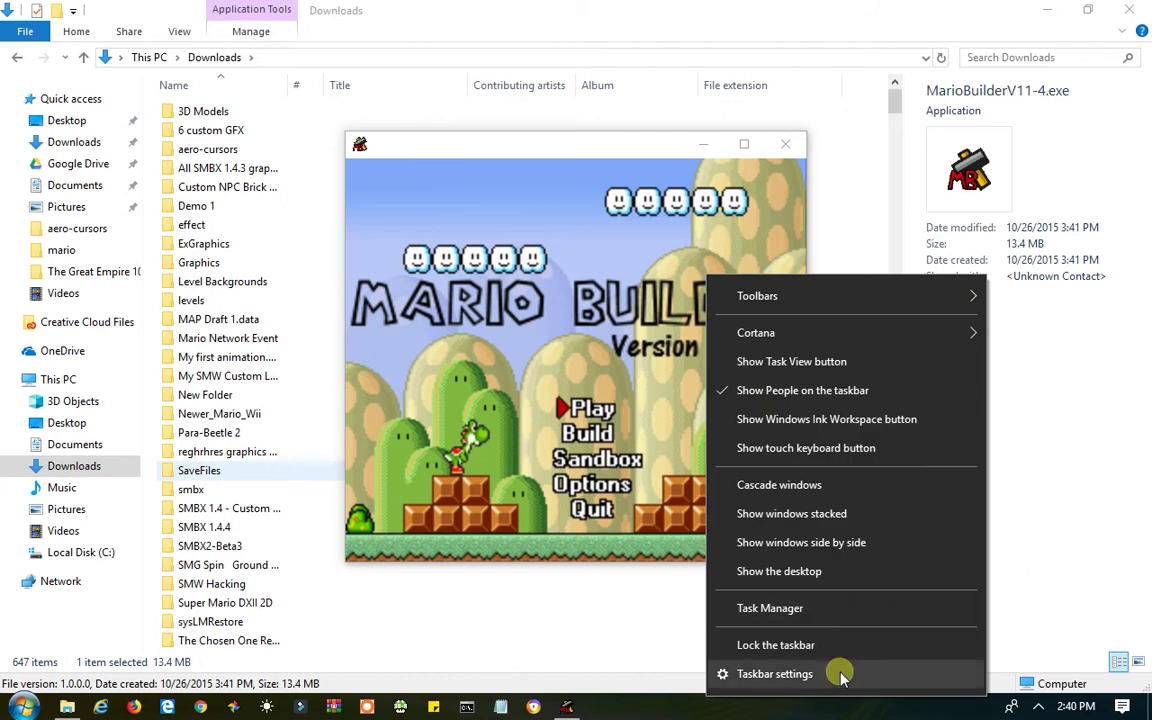
{"action": "left_click", "coordinate": [776, 572]}
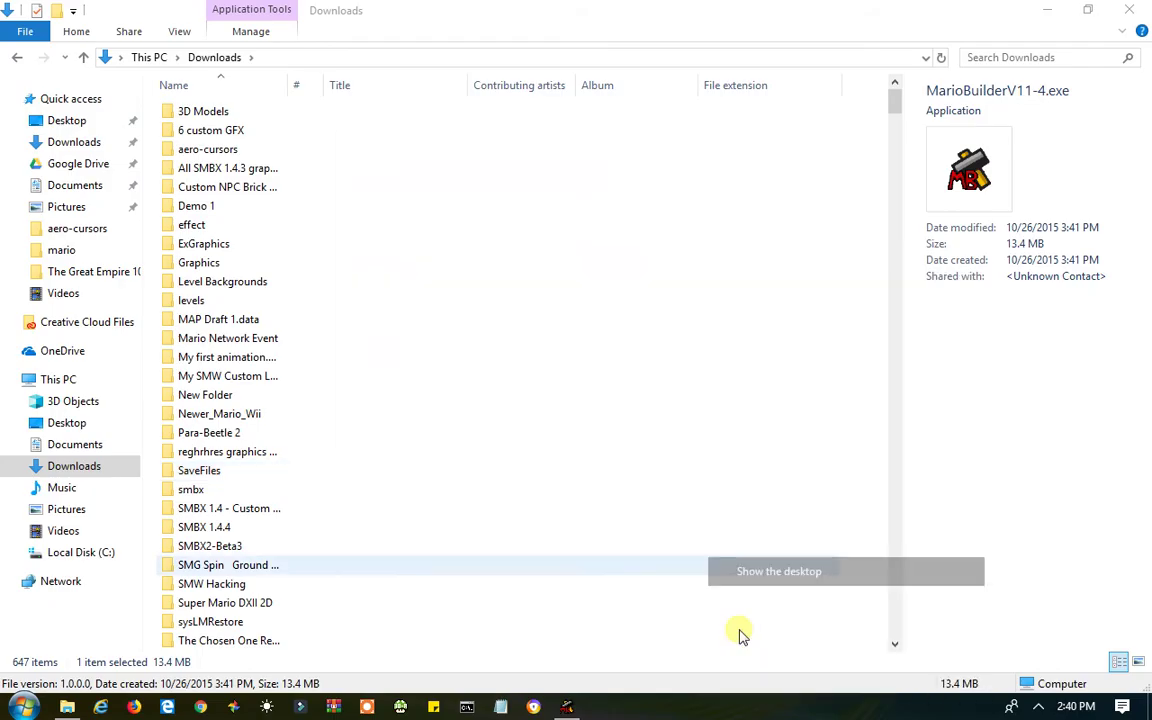
{"action": "right_click", "coordinate": [612, 706]}
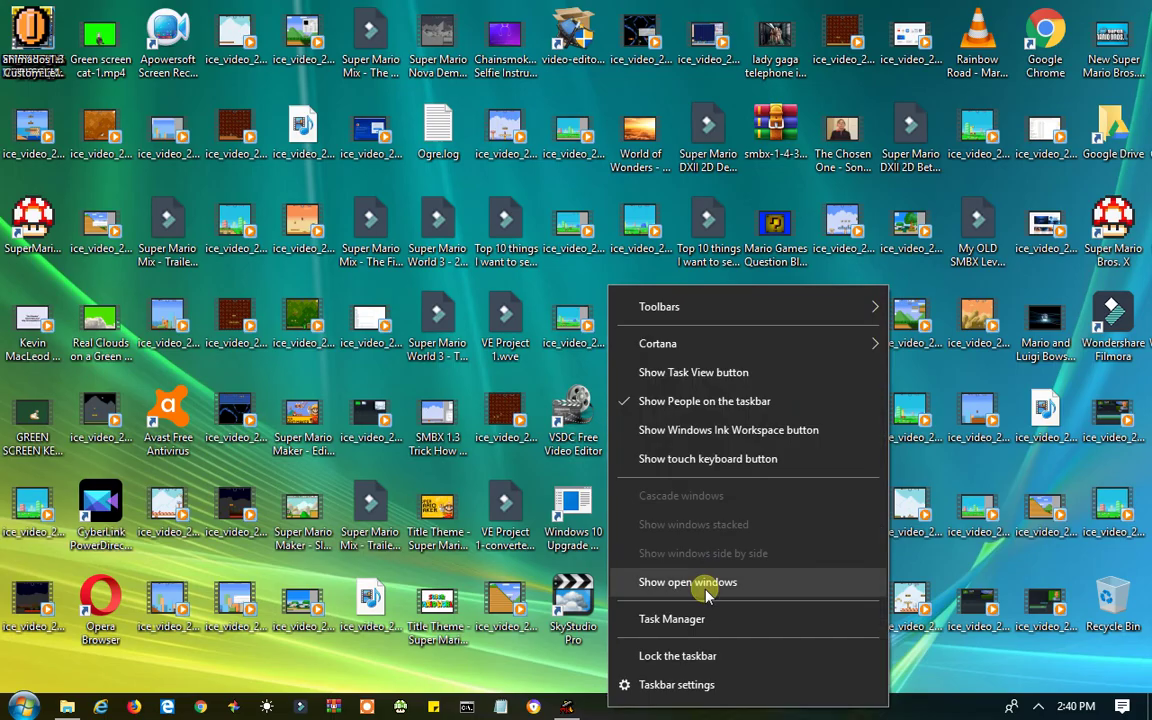
{"action": "left_click", "coordinate": [706, 584]}
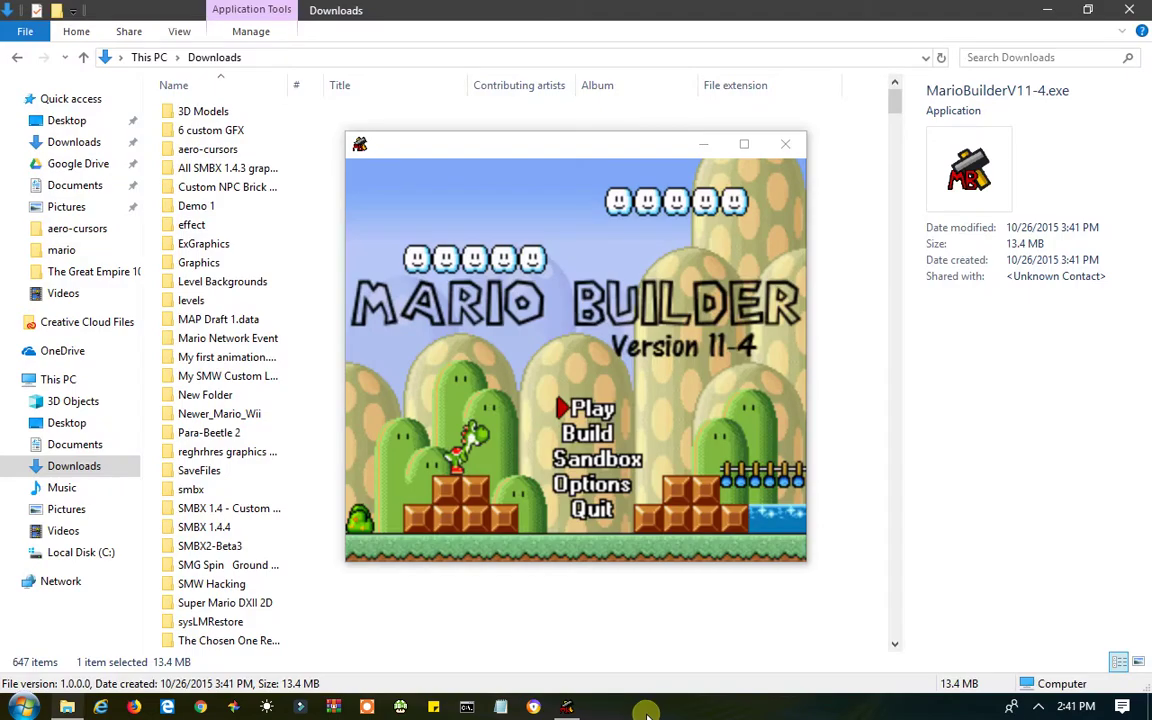
Examine the taskbar's options and available toolbars, and briefly open the taskbar settings.
{"action": "right_click", "coordinate": [653, 706]}
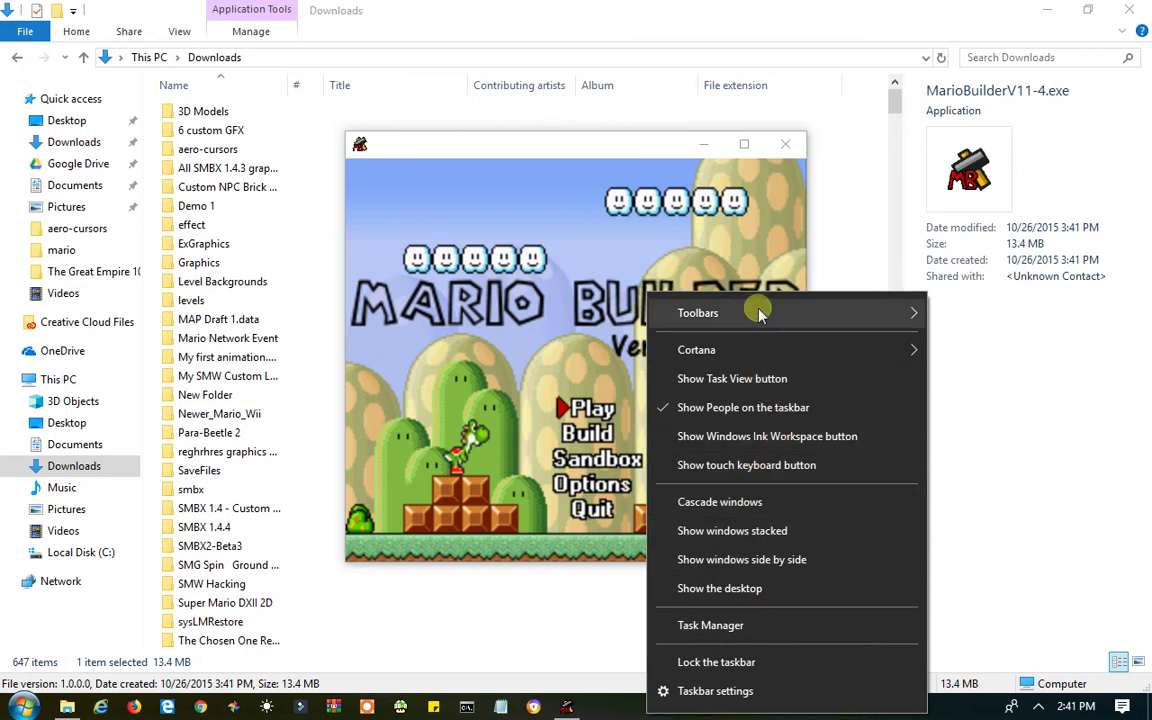
{"action": "mouse_move", "coordinate": [757, 310]}
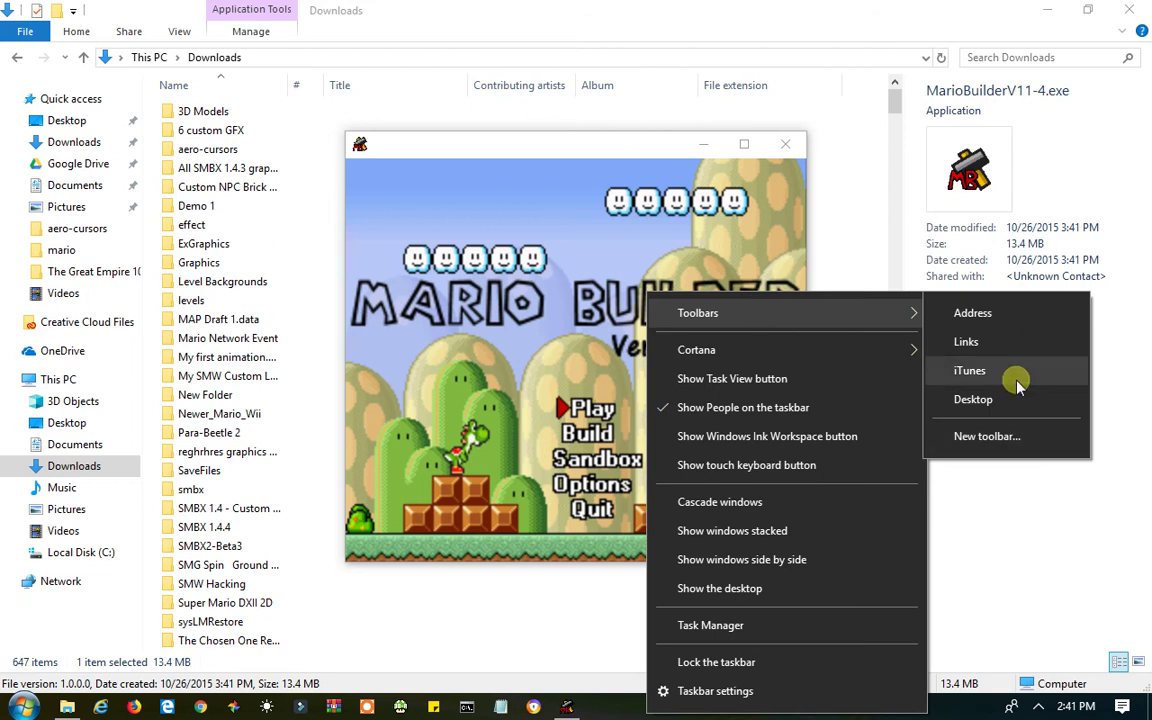
{"action": "left_click", "coordinate": [735, 691]}
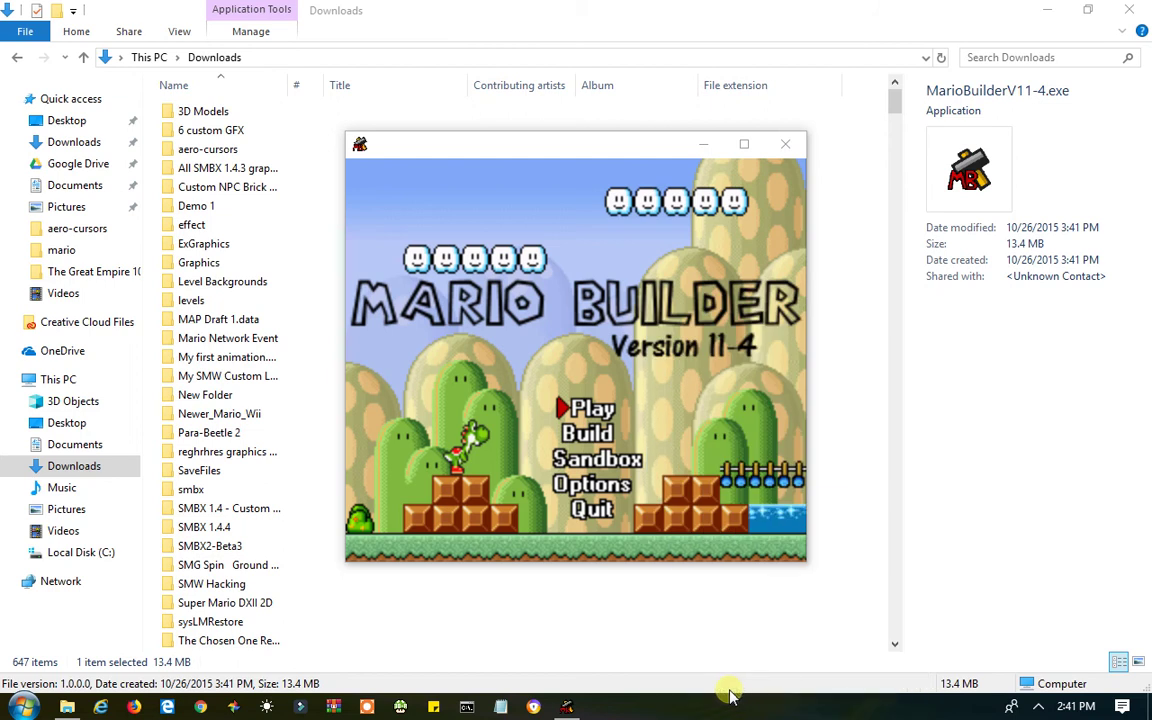
{"action": "right_click", "coordinate": [734, 690]}
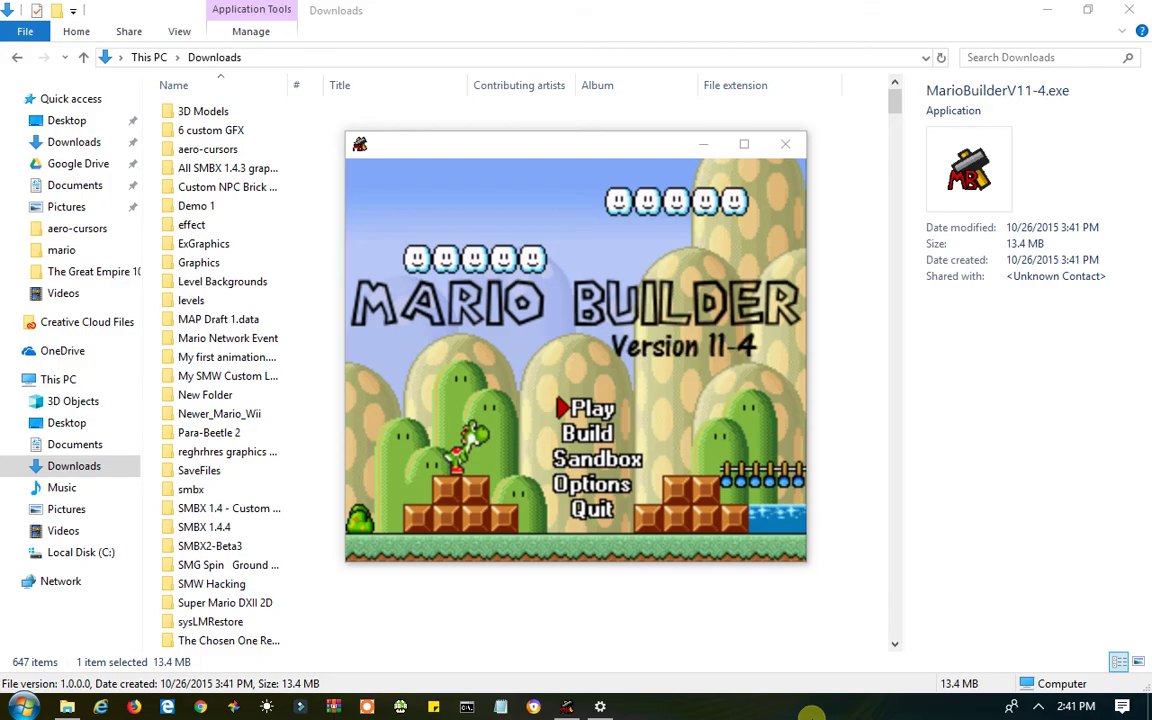
{"action": "right_click", "coordinate": [811, 712]}
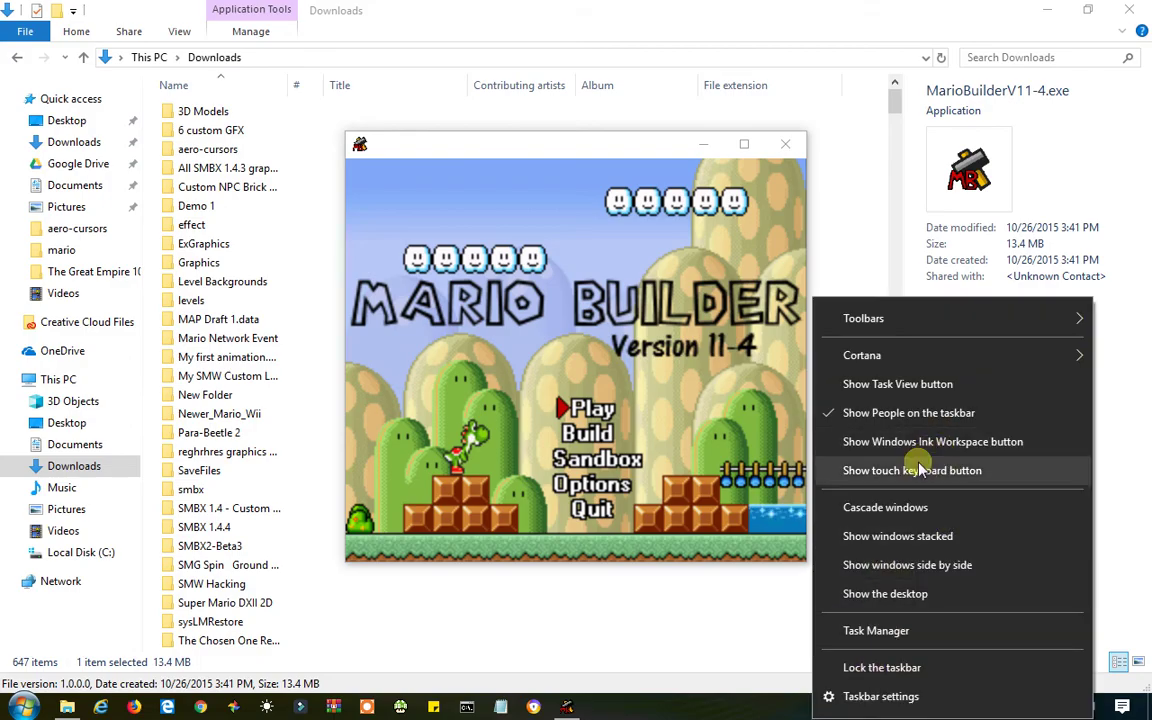
Return to Mario Builder, view the Play mode's game files and go back to the title screen.
{"action": "left_click", "coordinate": [688, 440]}
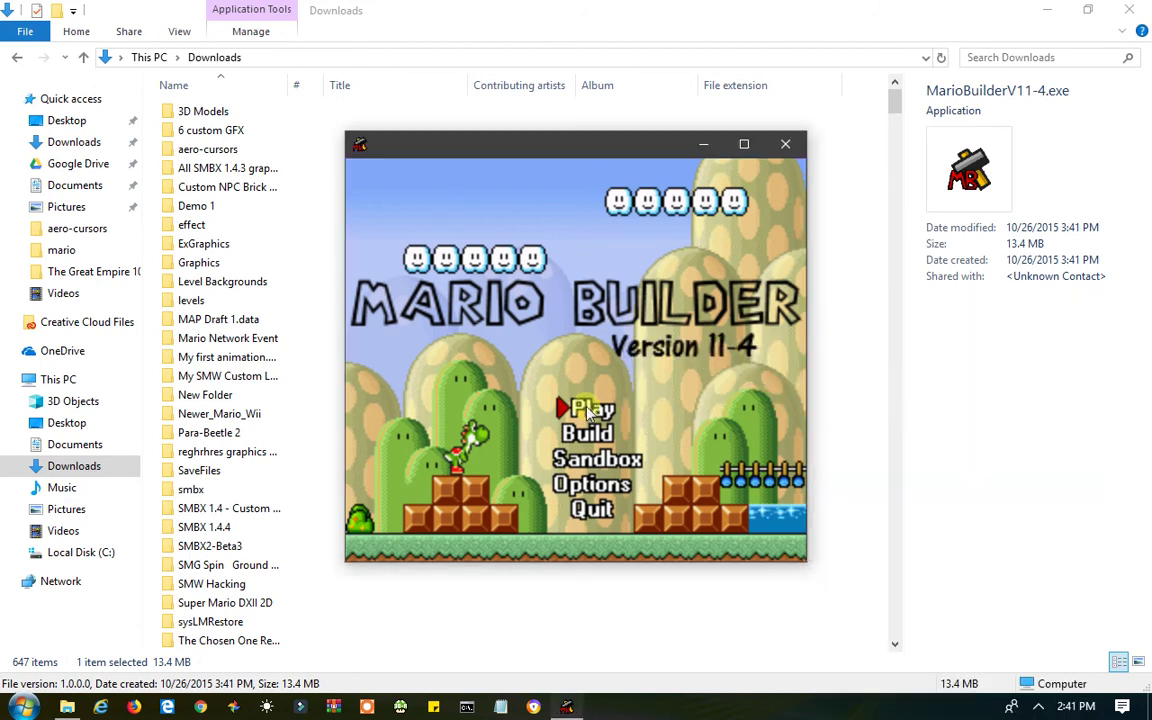
{"action": "key", "text": "Return"}
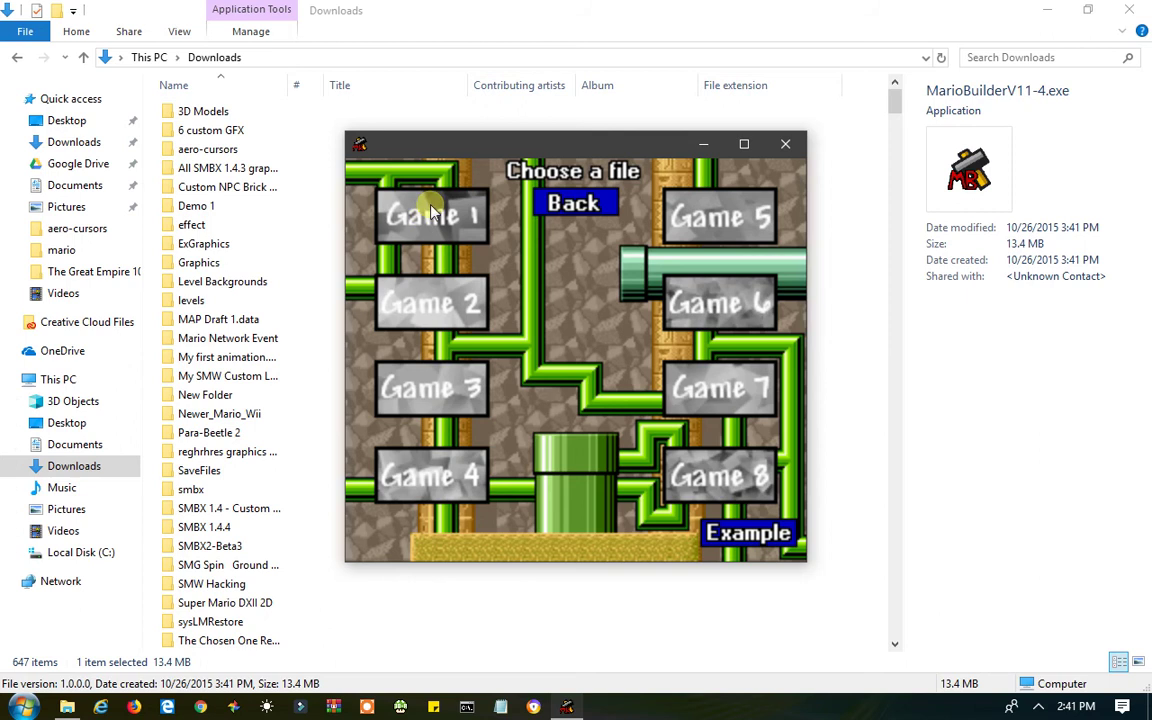
{"action": "left_click", "coordinate": [573, 207]}
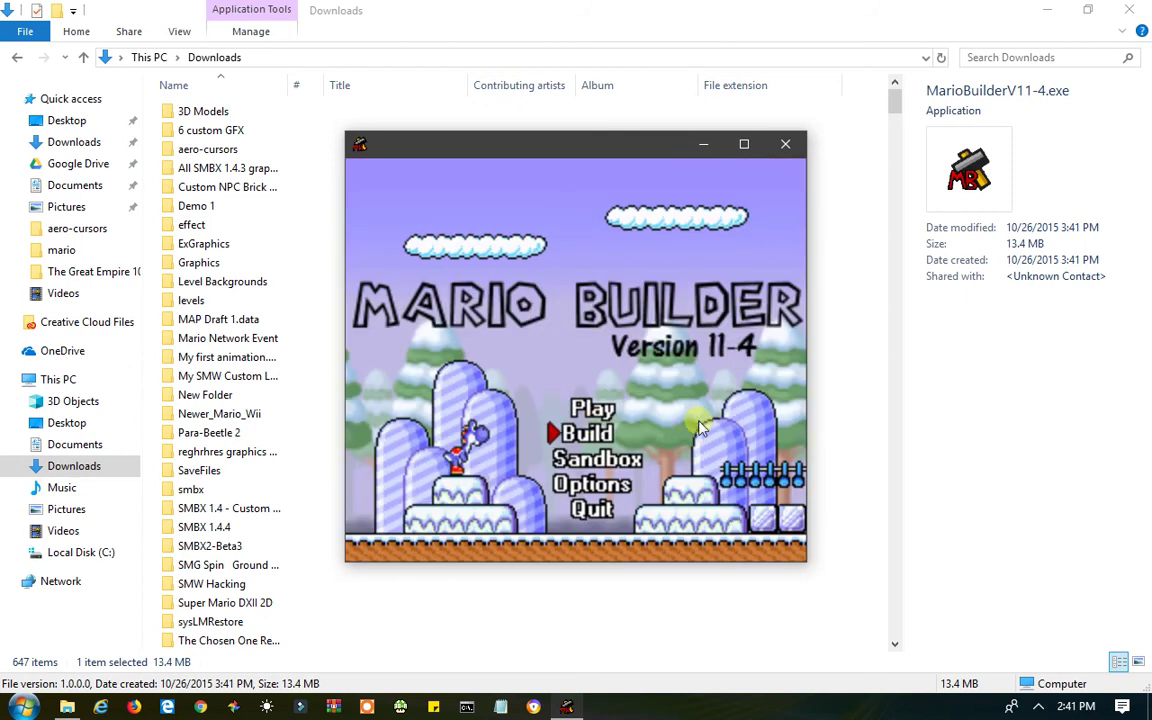
Enter Sandbox mode with the Sandbox 1 file and dismiss the welcome message.
{"action": "key", "text": "Down"}
{"action": "key", "text": "Return"}
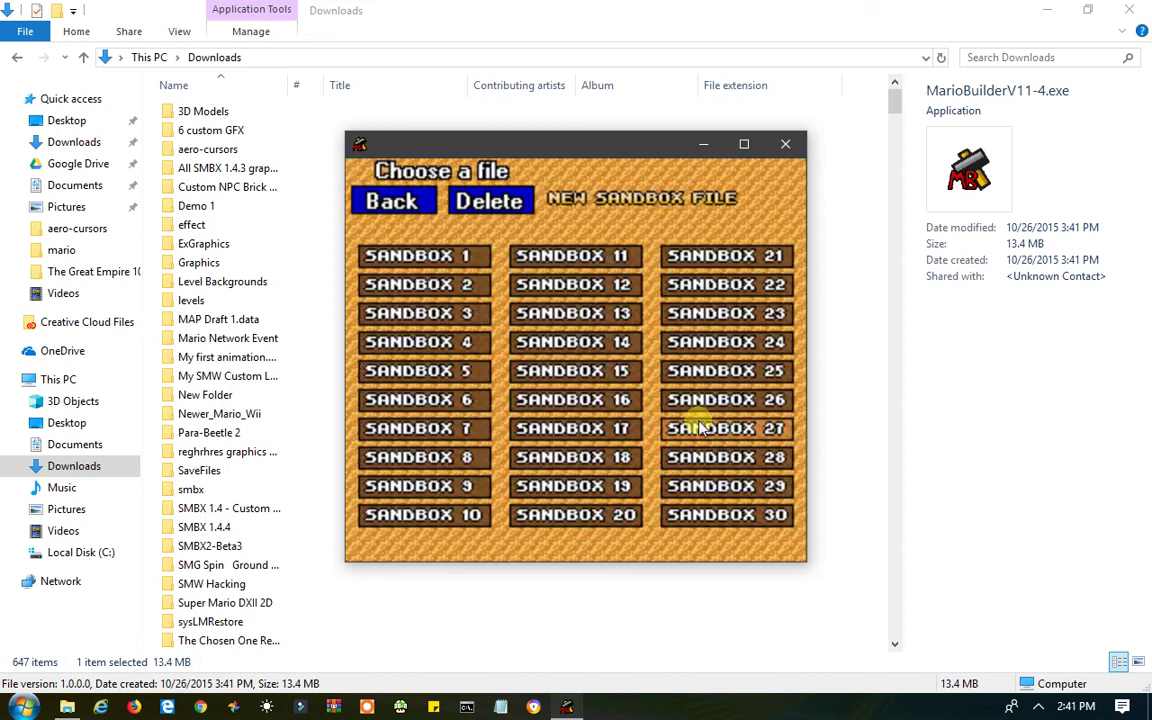
{"action": "left_click", "coordinate": [410, 258]}
{"action": "left_click", "coordinate": [537, 374]}
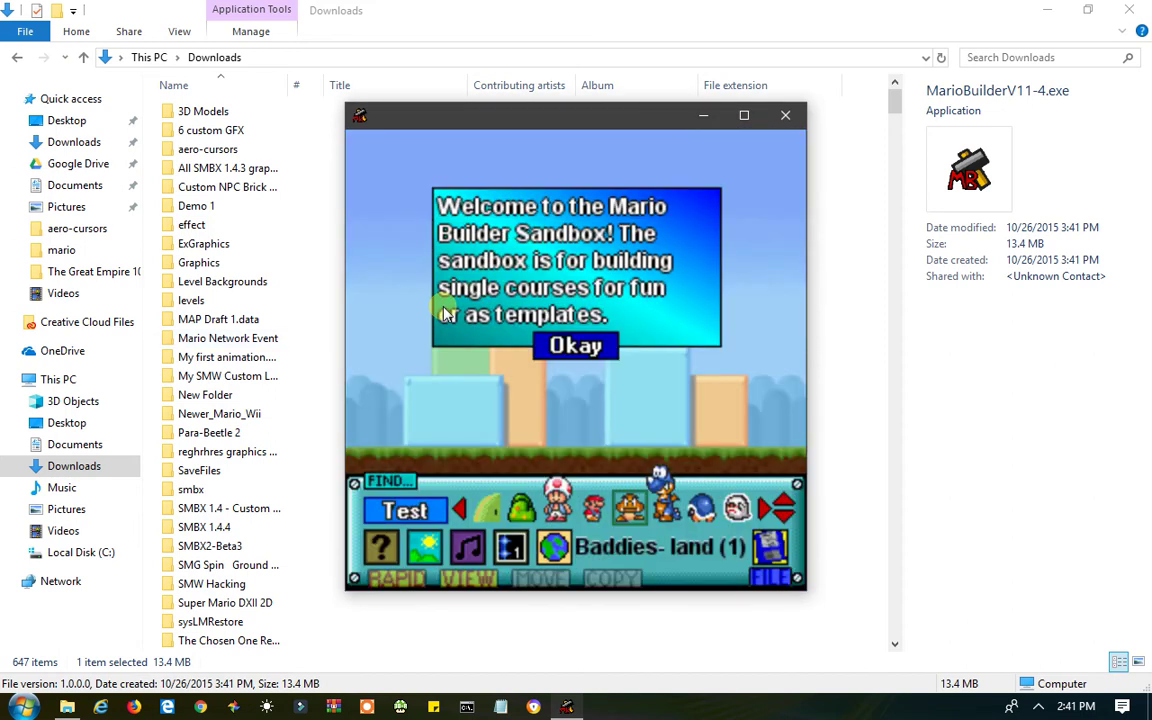
{"action": "left_click", "coordinate": [575, 348]}
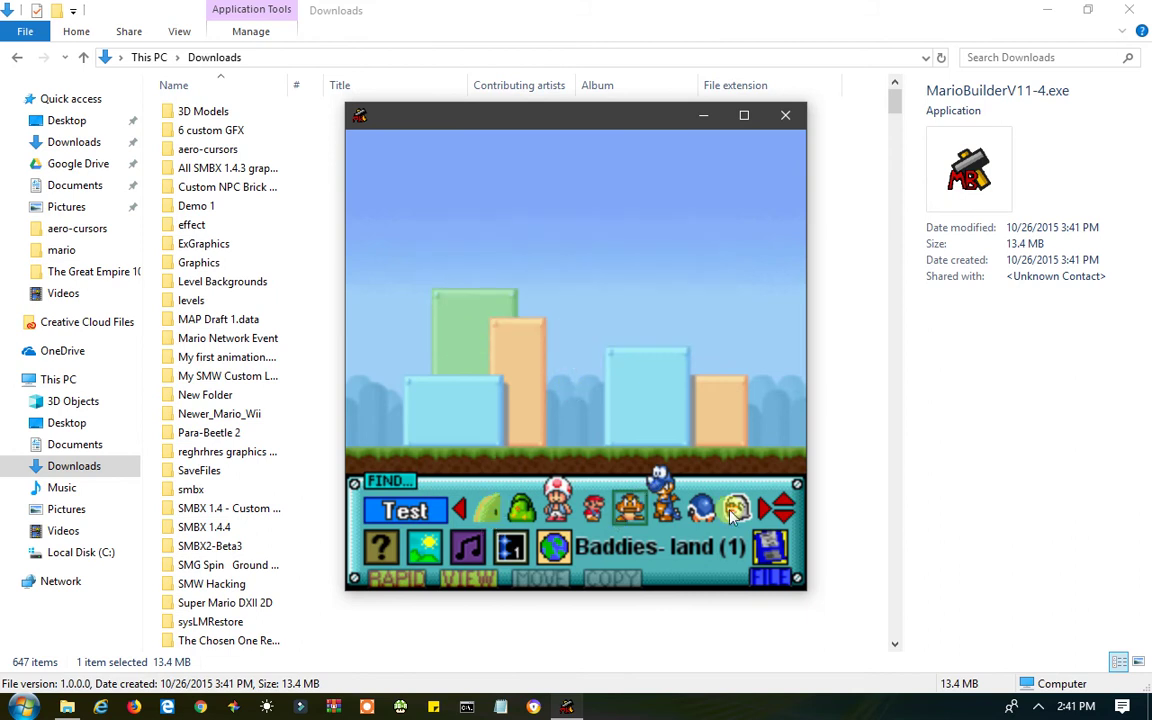
Advance through the object categories, past Items and Climb Parts, to Solid Blocks.
{"action": "left_click", "coordinate": [760, 508]}
{"action": "left_click", "coordinate": [760, 508]}
{"action": "left_click", "coordinate": [760, 508]}
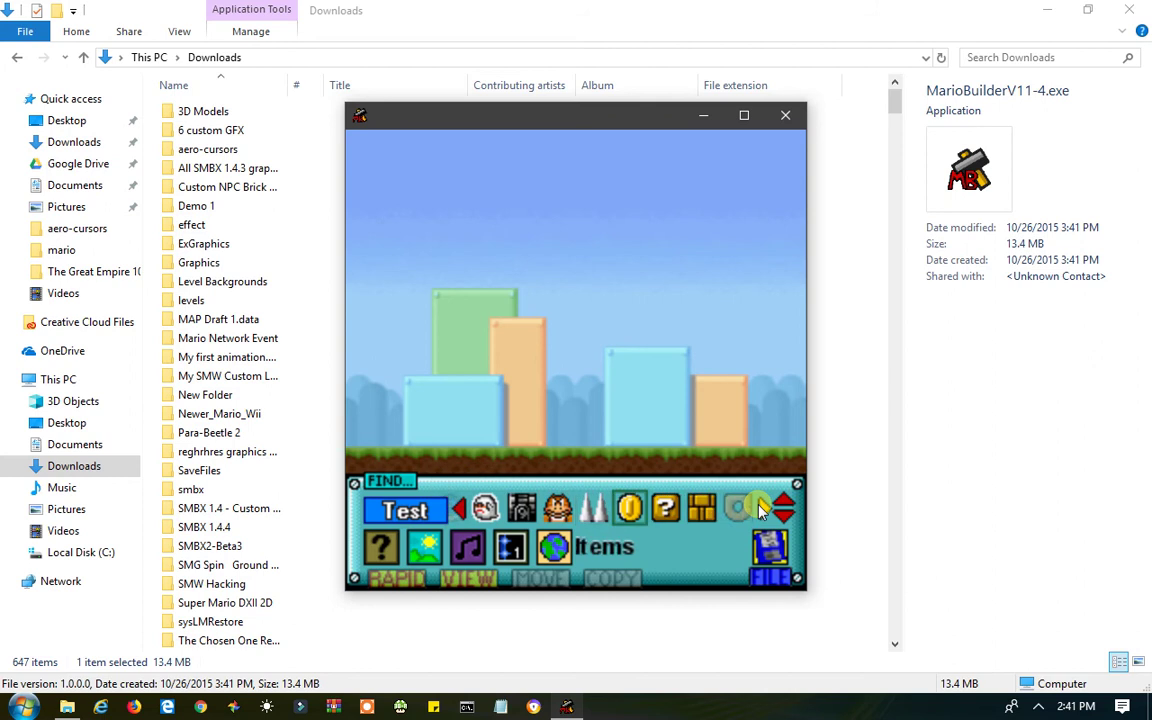
{"action": "left_click", "coordinate": [760, 508]}
{"action": "left_click", "coordinate": [760, 509]}
{"action": "left_click", "coordinate": [760, 509]}
{"action": "left_click", "coordinate": [760, 509]}
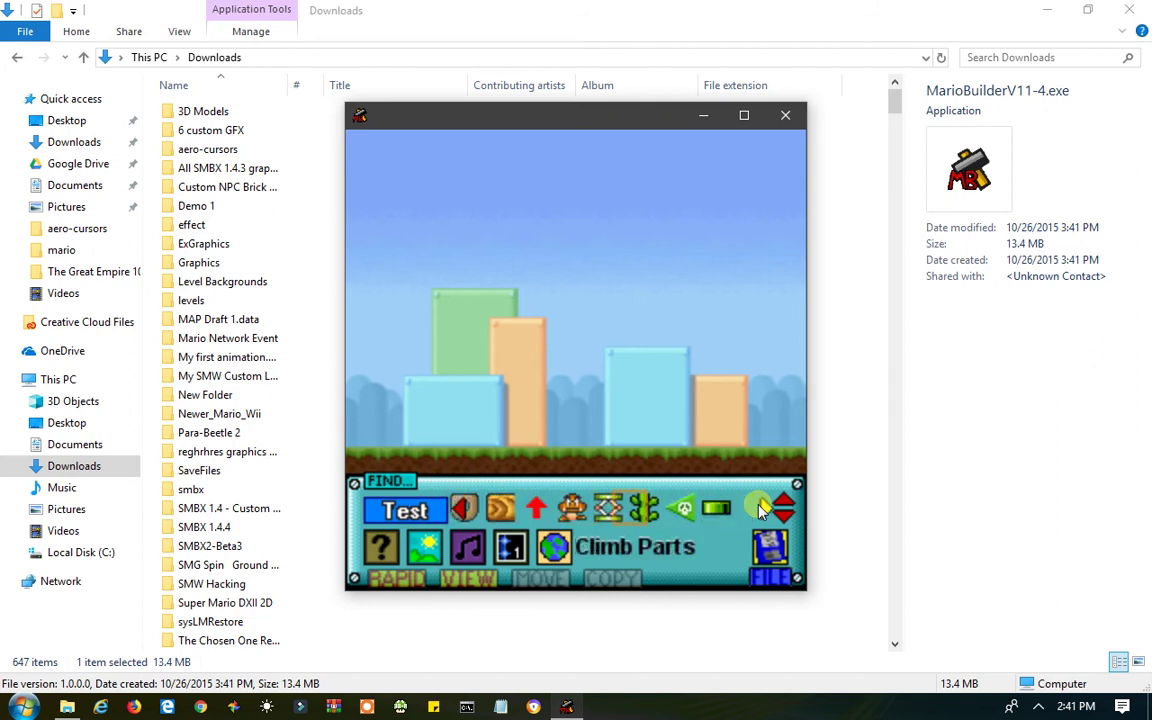
{"action": "left_click", "coordinate": [760, 509]}
{"action": "left_click", "coordinate": [760, 509]}
{"action": "left_click", "coordinate": [760, 509]}
{"action": "left_click", "coordinate": [760, 509]}
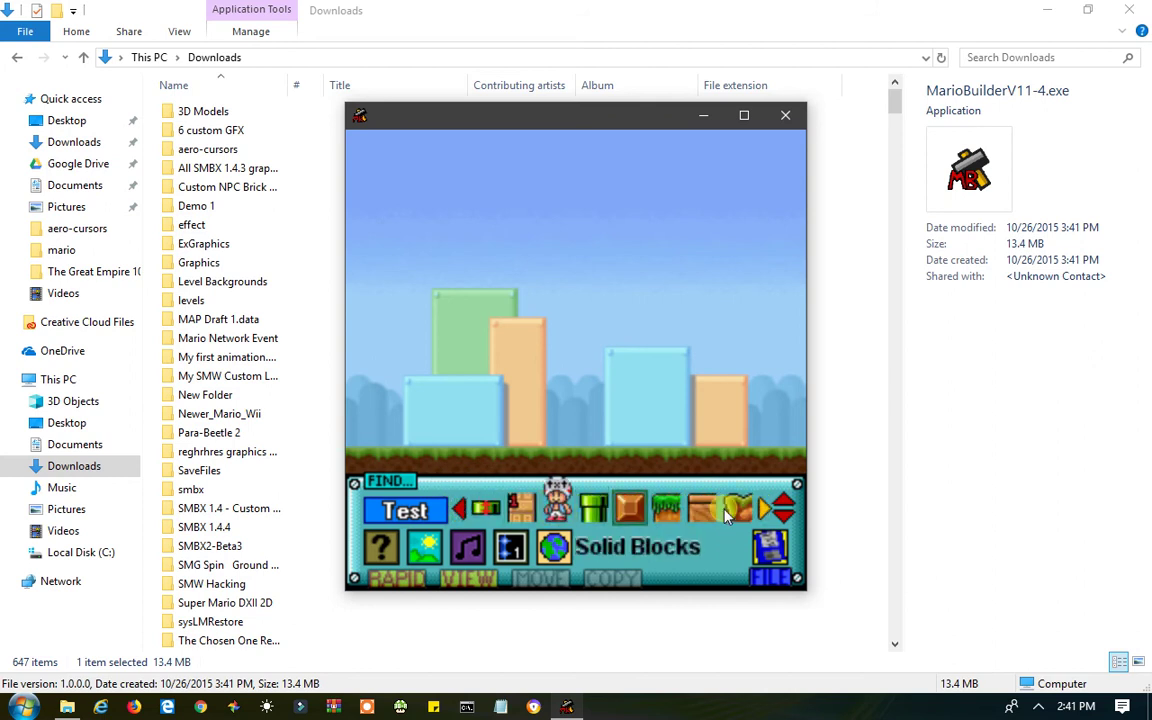
Choose the wooden block from Hill Ground and lay it as a floor along the level's bottom edge.
{"action": "left_click", "coordinate": [703, 508]}
{"action": "left_click", "coordinate": [703, 508]}
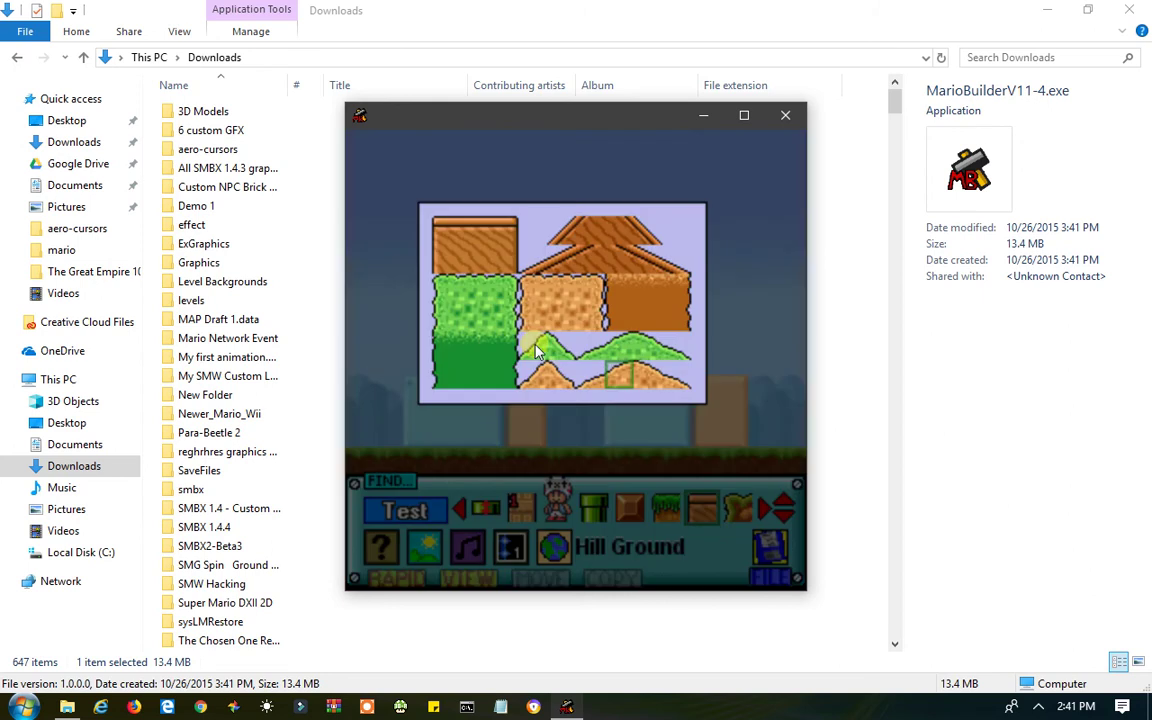
{"action": "left_click", "coordinate": [470, 226]}
{"action": "mouse_move", "coordinate": [381, 447]}
{"action": "left_mouse_down"}
{"action": "mouse_move", "coordinate": [532, 461]}
{"action": "mouse_move", "coordinate": [390, 457]}
{"action": "mouse_move", "coordinate": [503, 467]}
{"action": "mouse_move", "coordinate": [790, 463]}
{"action": "left_mouse_up"}
Try Surround Ground pieces in part of the wooden floor, and refill that stretch with Hill Ground.
{"action": "scroll", "coordinate": [784, 458], "scroll_direction": "down", "scroll_amount": 1}
{"action": "left_click", "coordinate": [730, 460]}
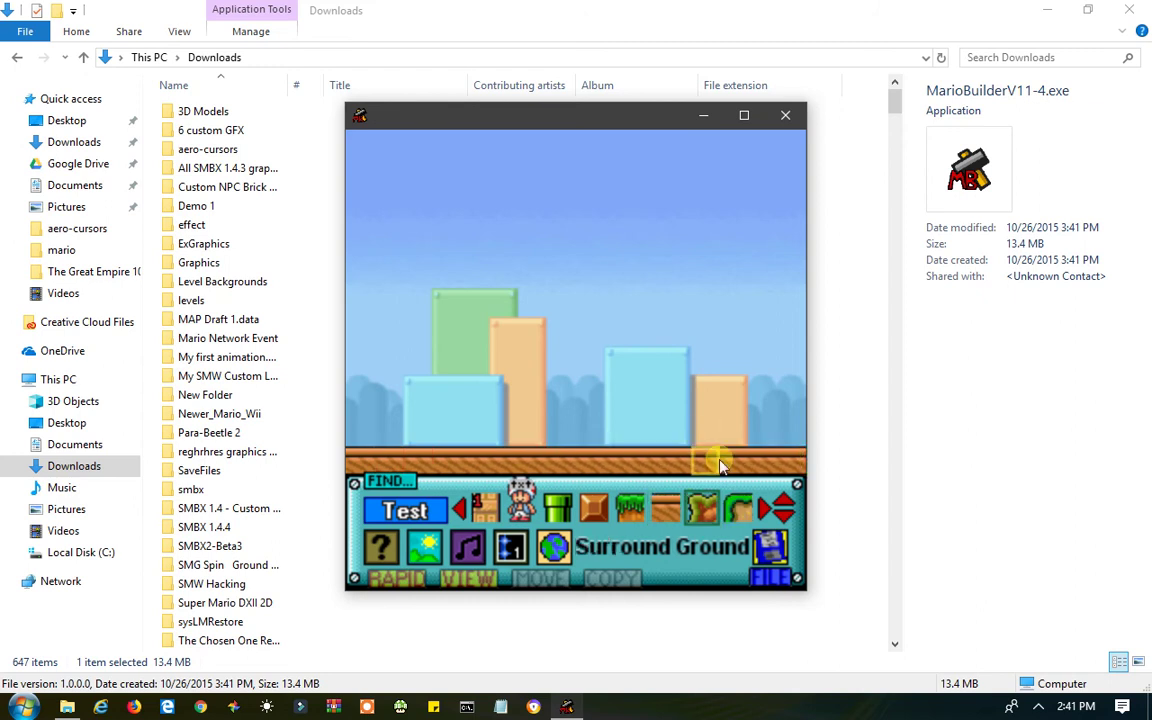
{"action": "left_click_drag", "start_coordinate": [695, 468], "coordinate": [632, 468]}
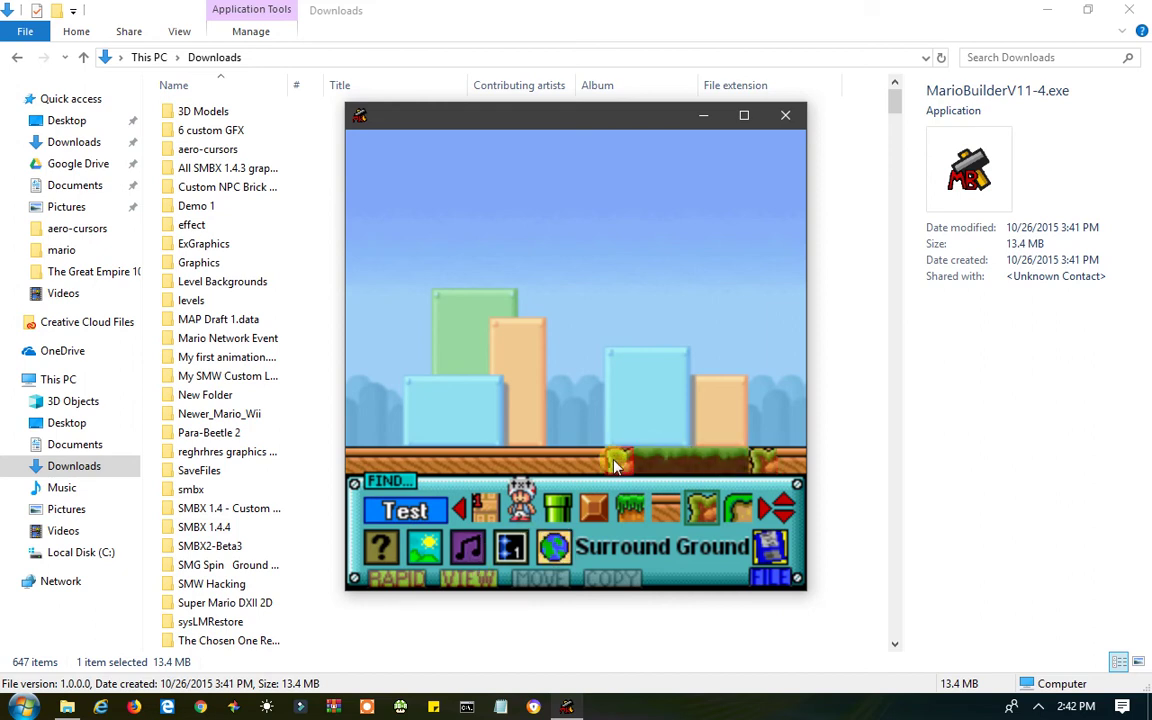
{"action": "left_click", "coordinate": [663, 510]}
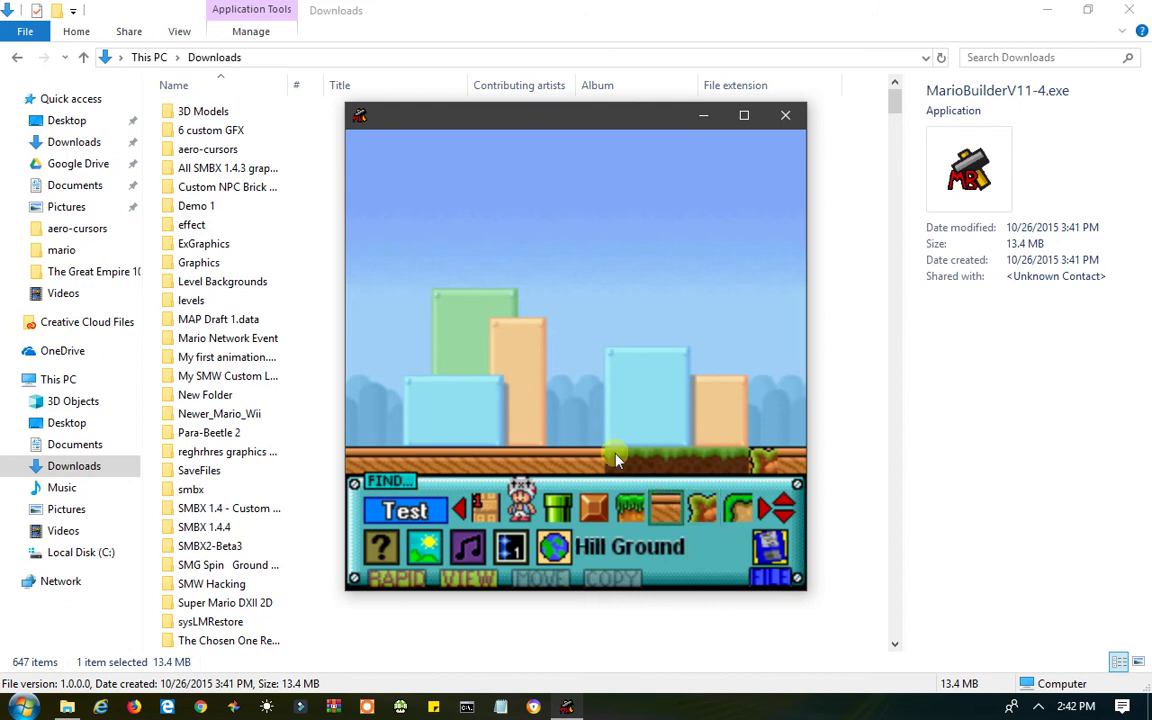
{"action": "left_click_drag", "start_coordinate": [660, 460], "coordinate": [766, 462]}
Examine the remaining ground and scenery categories, from Surround Ground and SMW Ground 1 through to Peaks.
{"action": "left_click", "coordinate": [694, 512]}
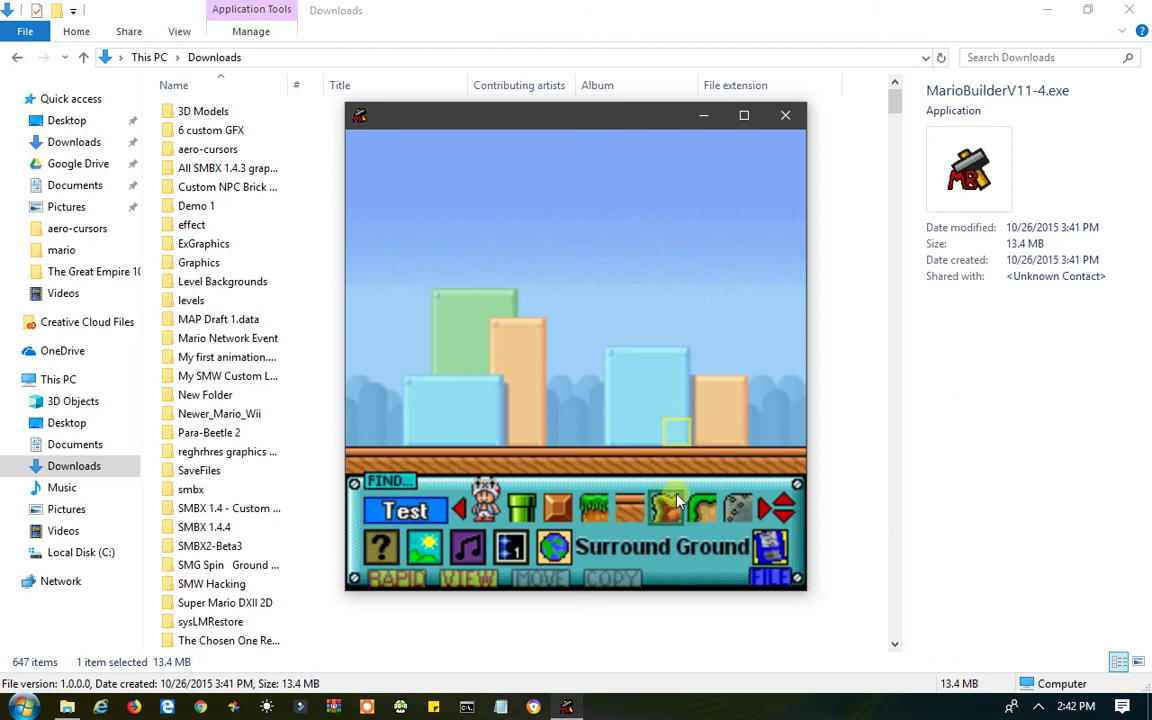
{"action": "left_click", "coordinate": [703, 508]}
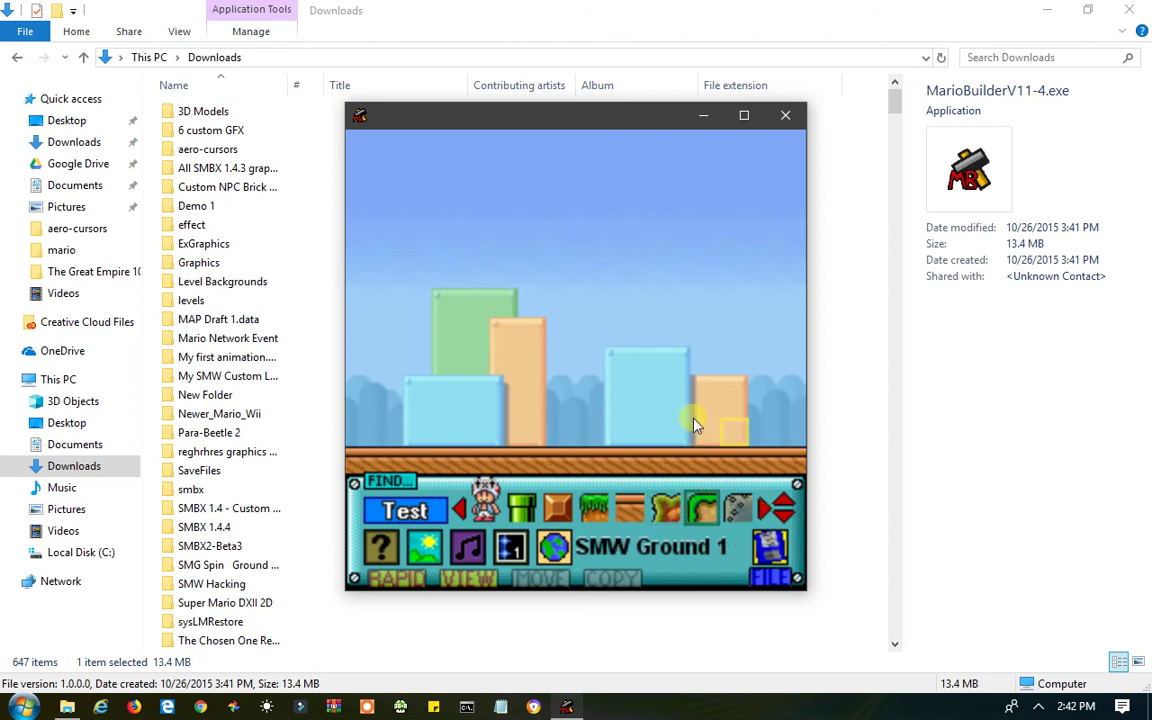
{"action": "left_click", "coordinate": [768, 519]}
{"action": "left_click", "coordinate": [768, 519]}
{"action": "left_click", "coordinate": [768, 519]}
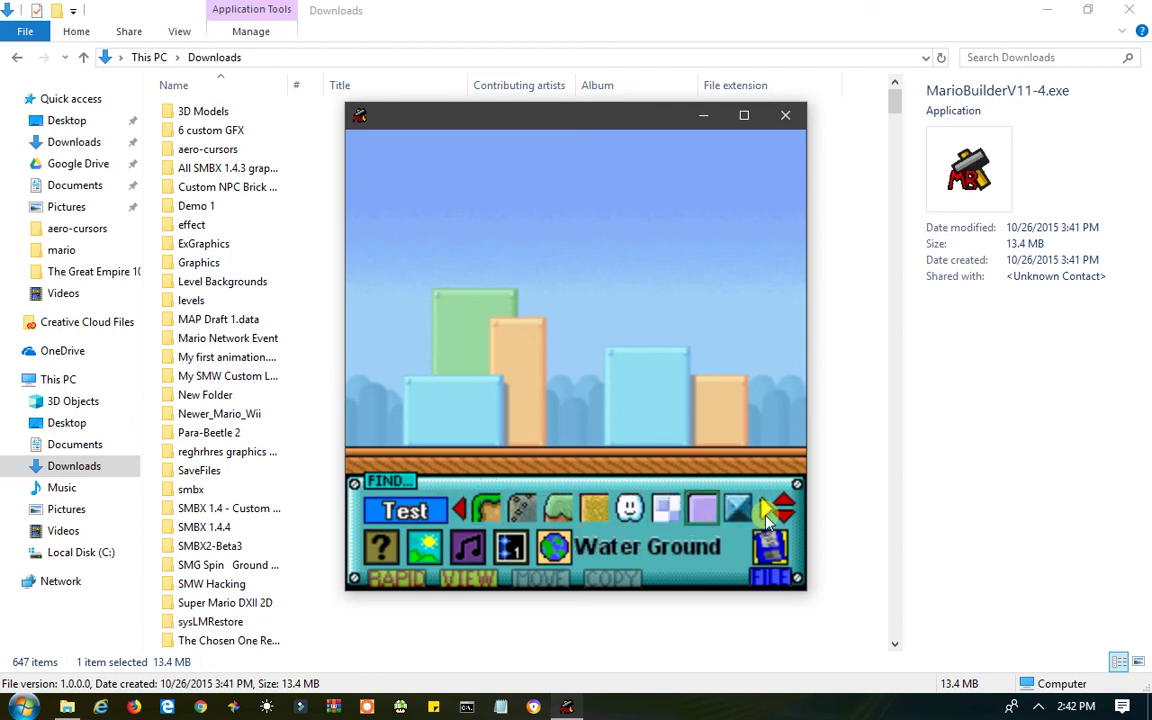
{"action": "left_click", "coordinate": [766, 510]}
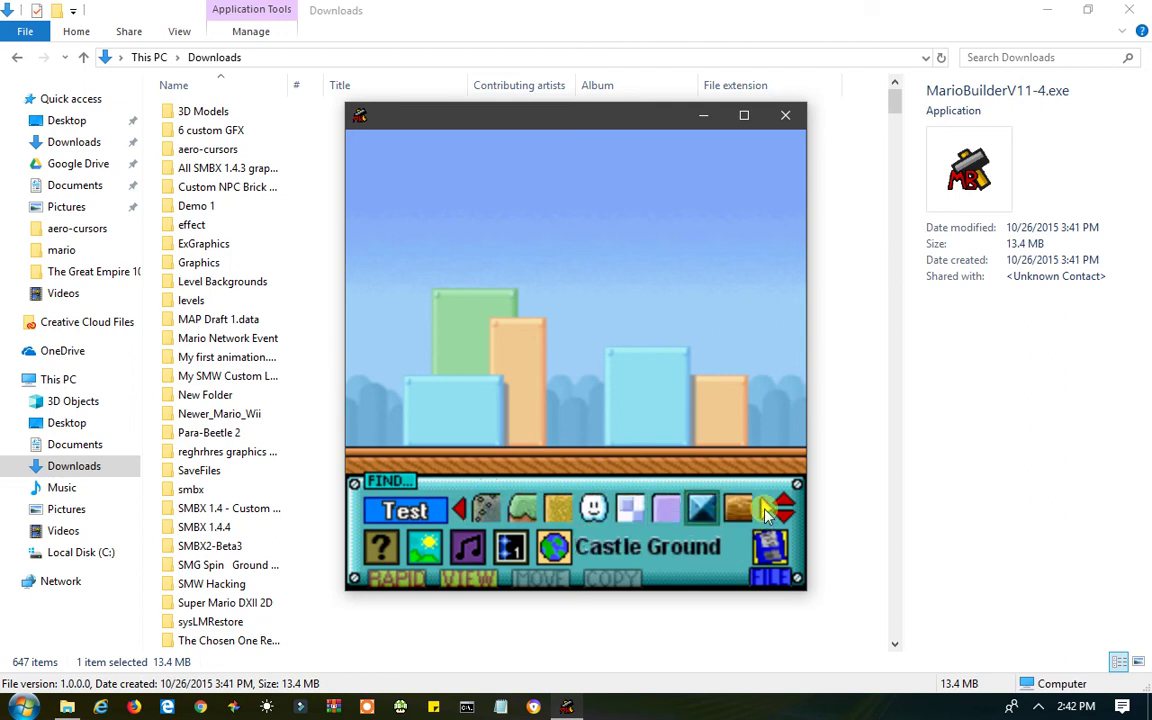
{"action": "left_click", "coordinate": [766, 510]}
{"action": "left_click", "coordinate": [766, 510]}
{"action": "left_click", "coordinate": [766, 510]}
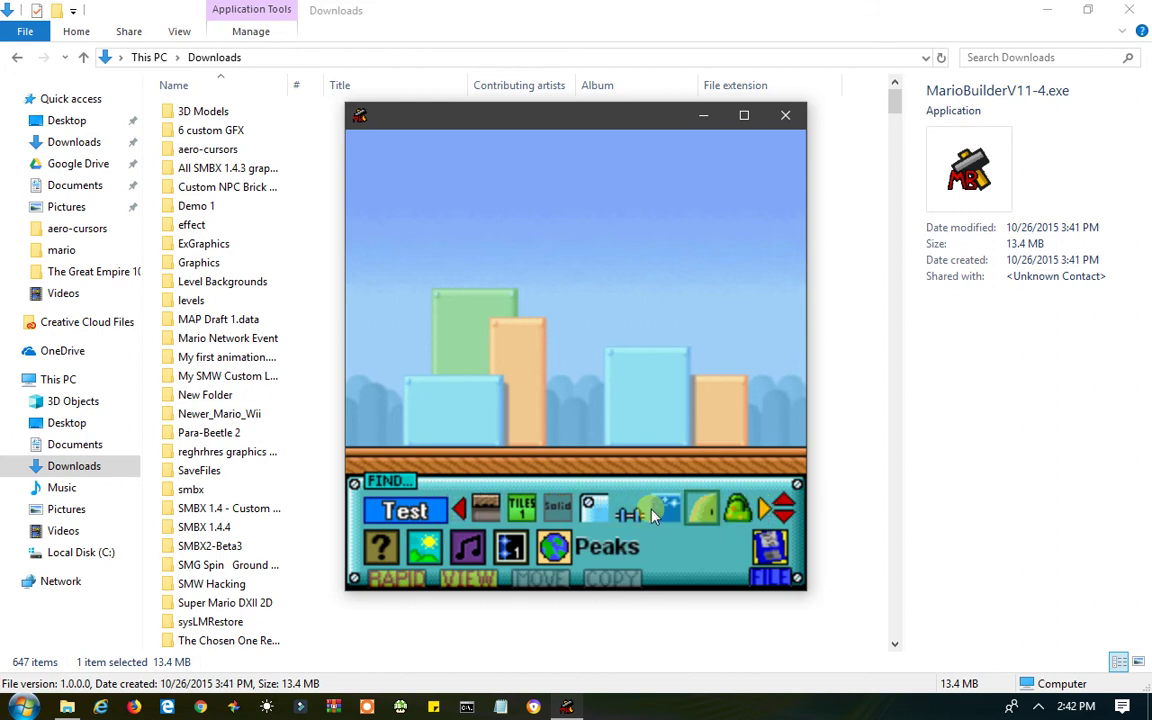